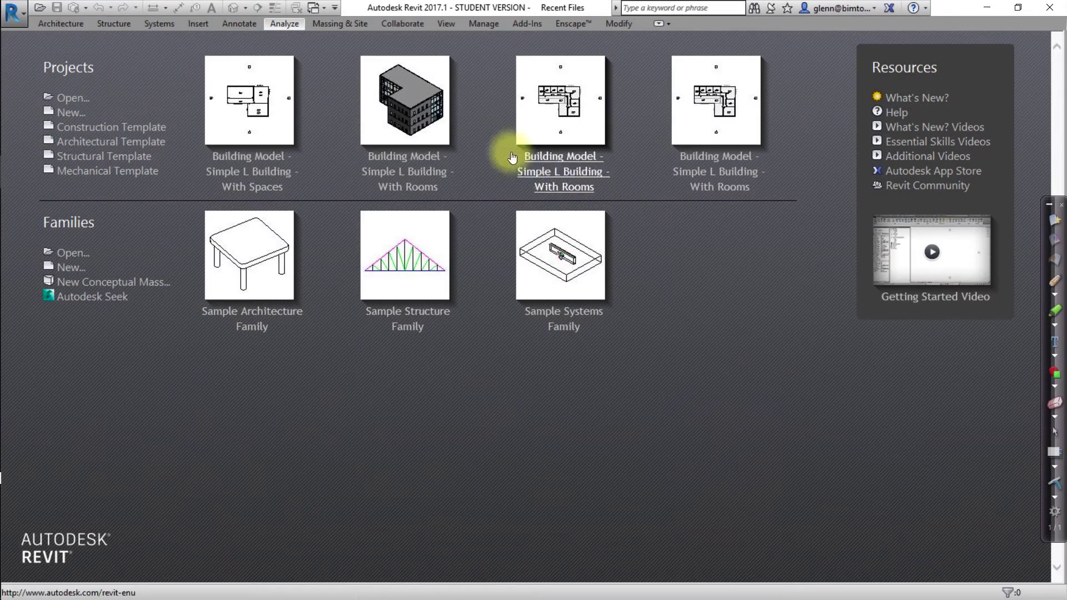
Open the 'Building Model - Simple L Building - With Rooms' project file.
{"action": "left_click", "coordinate": [71, 97]}
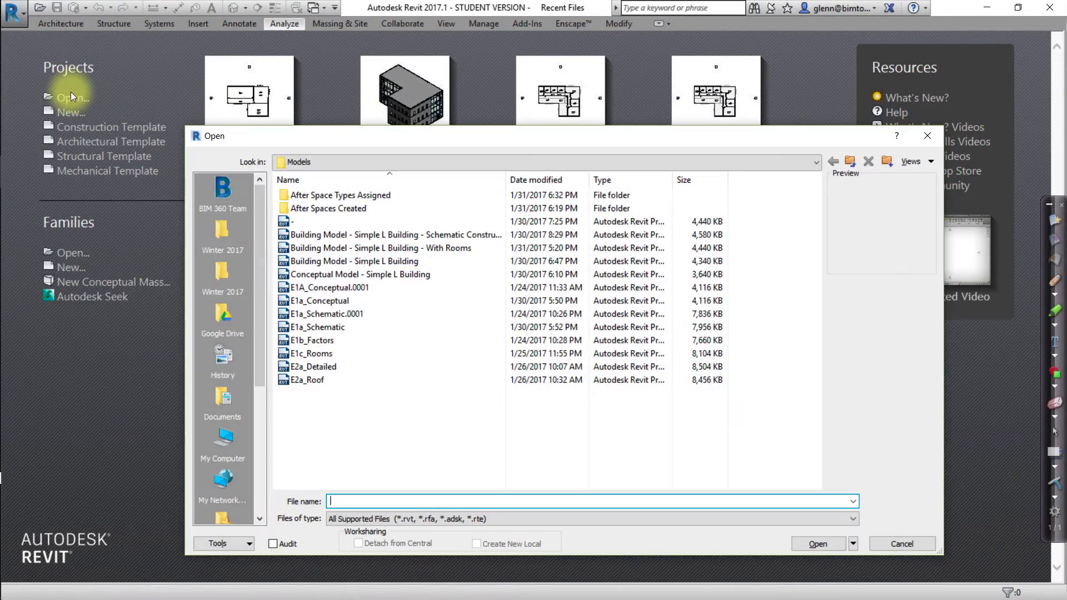
{"action": "left_click", "coordinate": [344, 249]}
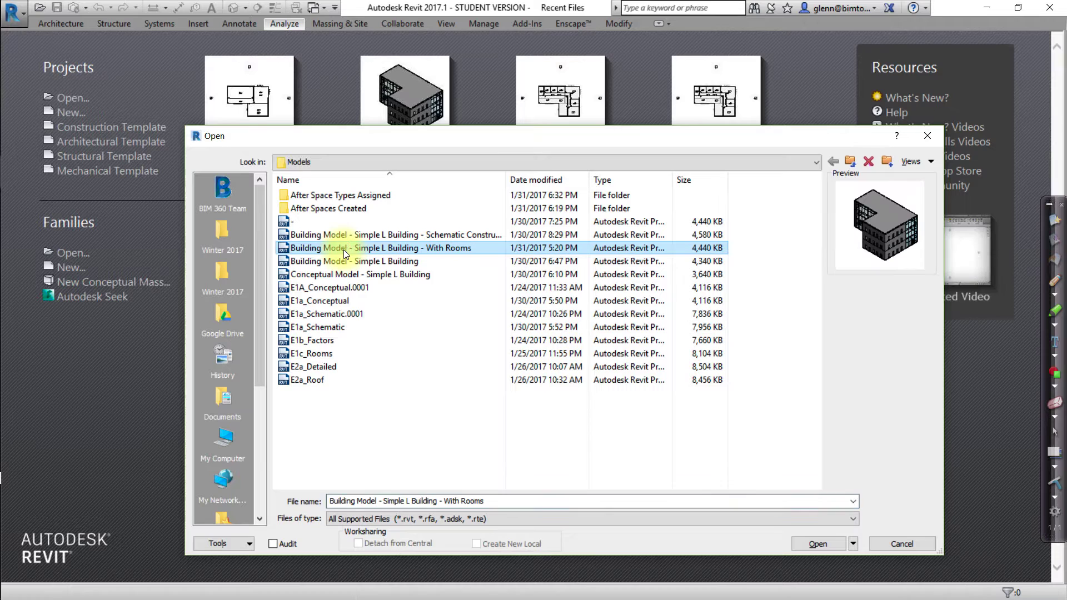
{"action": "left_click", "coordinate": [820, 545]}
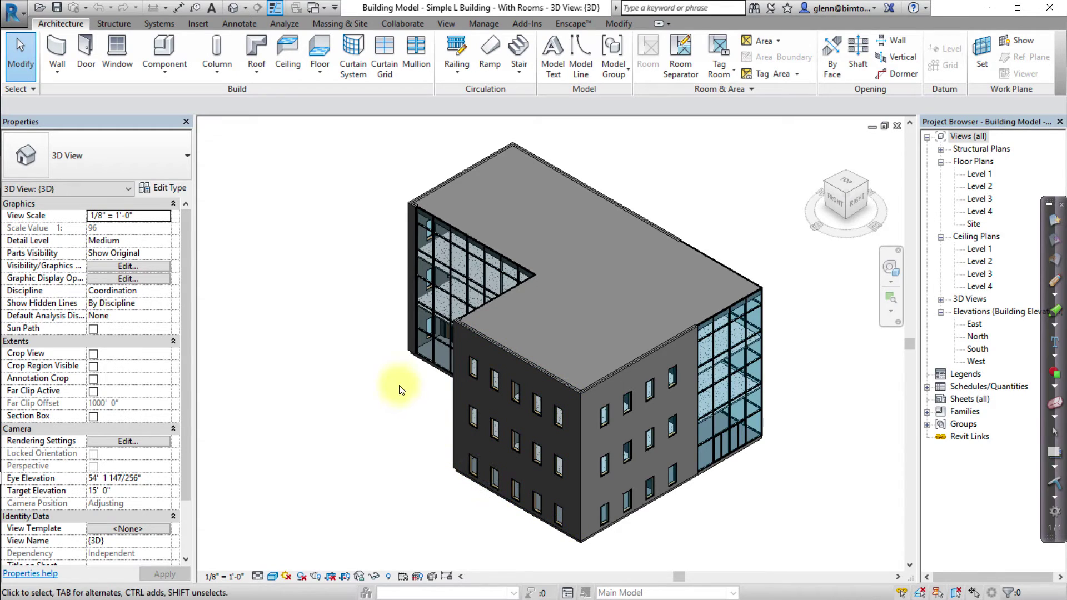
Accept the Energy Settings with Building Type Office and Rooms as the export category.
{"action": "left_click", "coordinate": [284, 25]}
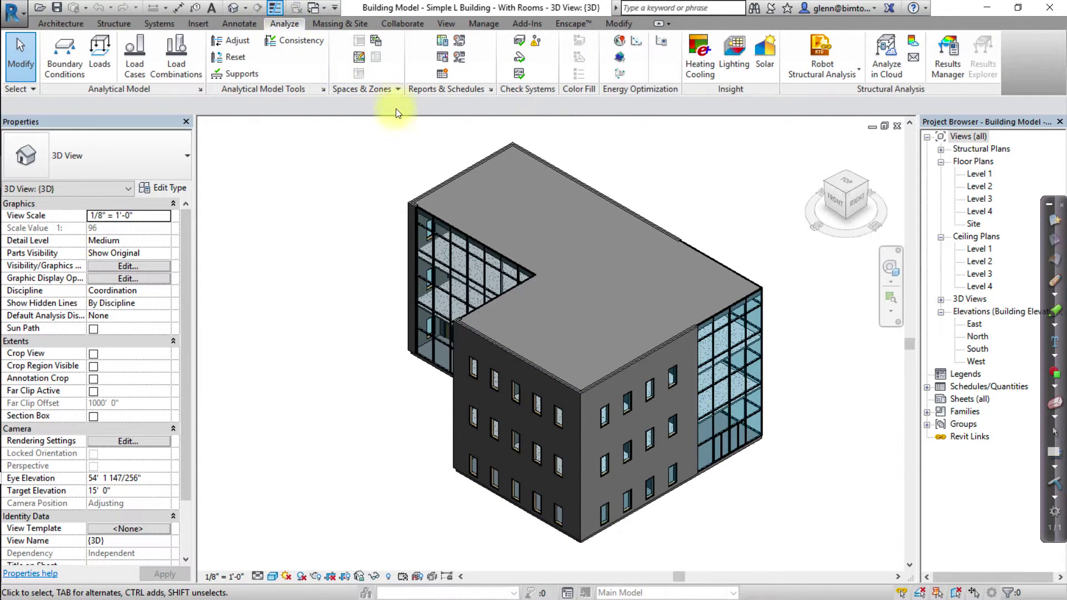
{"action": "left_click", "coordinate": [663, 44]}
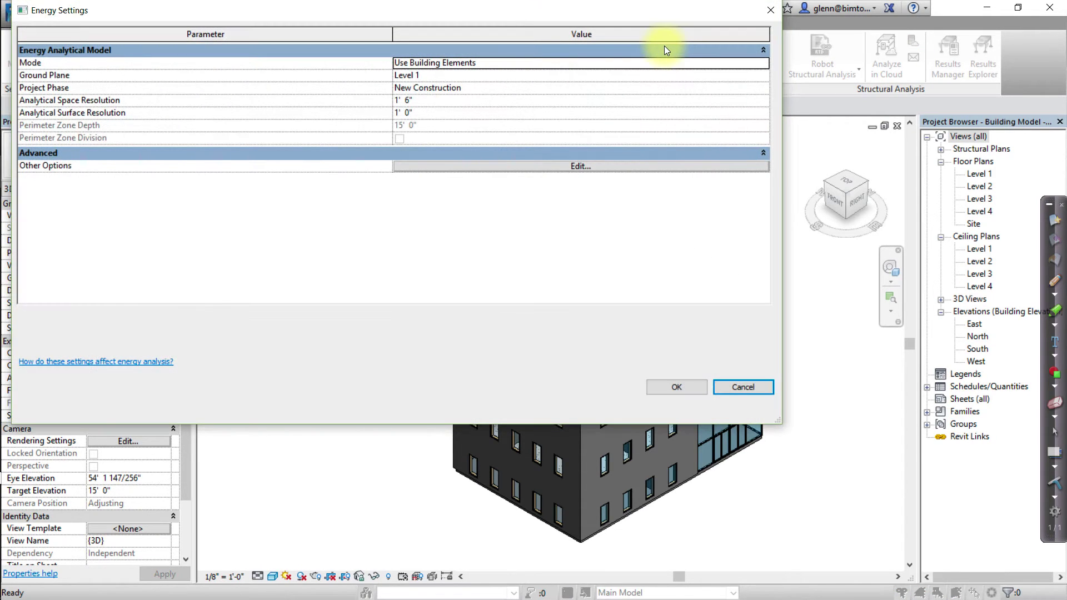
{"action": "left_click", "coordinate": [547, 165]}
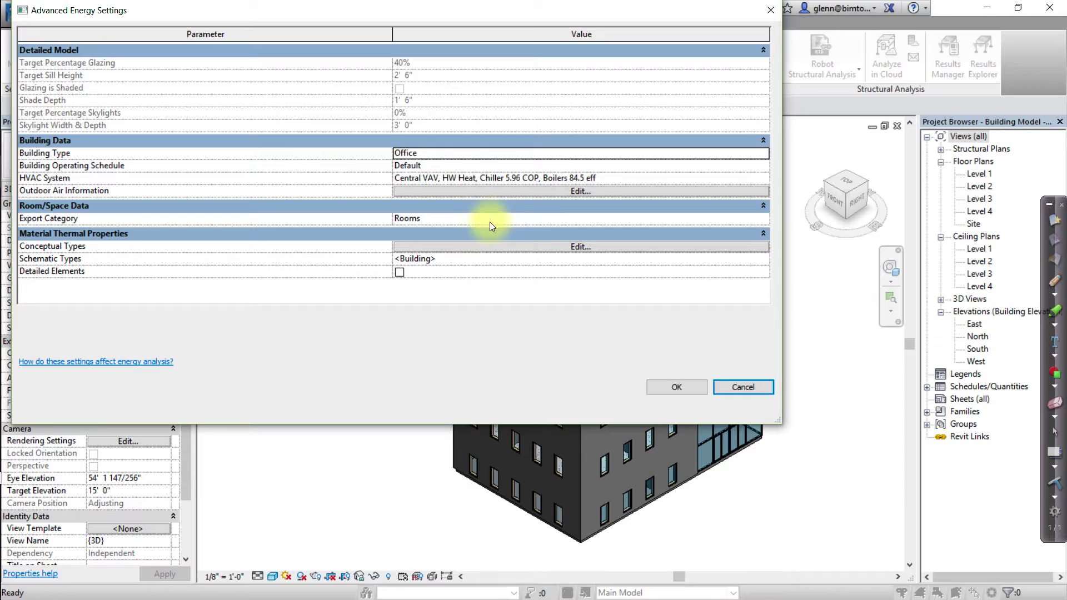
{"action": "left_click", "coordinate": [677, 388]}
{"action": "left_click", "coordinate": [677, 388]}
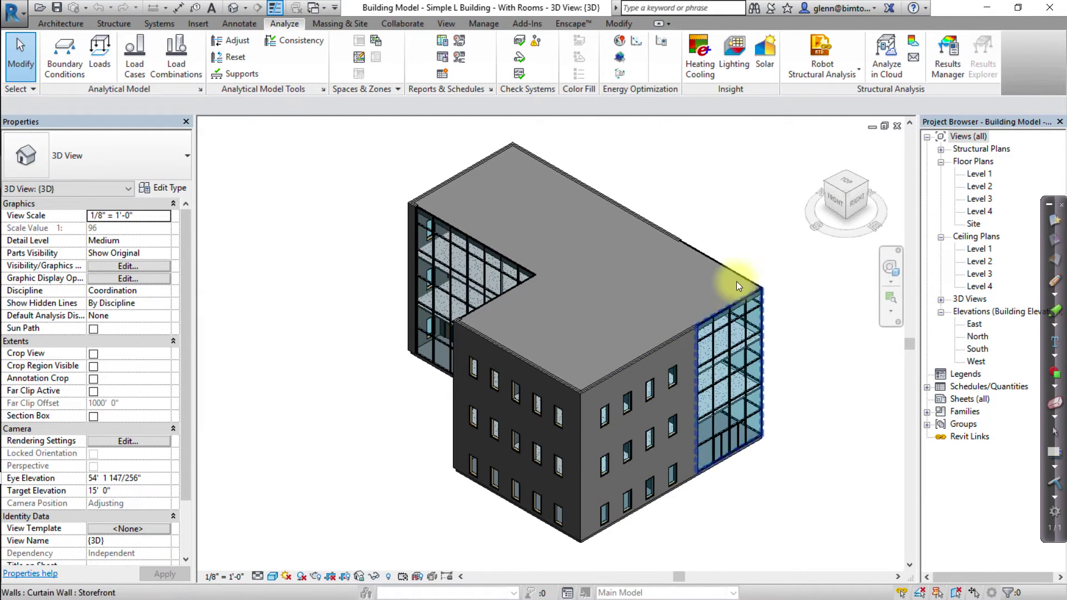
Generate the energy model with Update Energy Analytical Model and acknowledge the success message.
{"action": "left_click", "coordinate": [621, 73]}
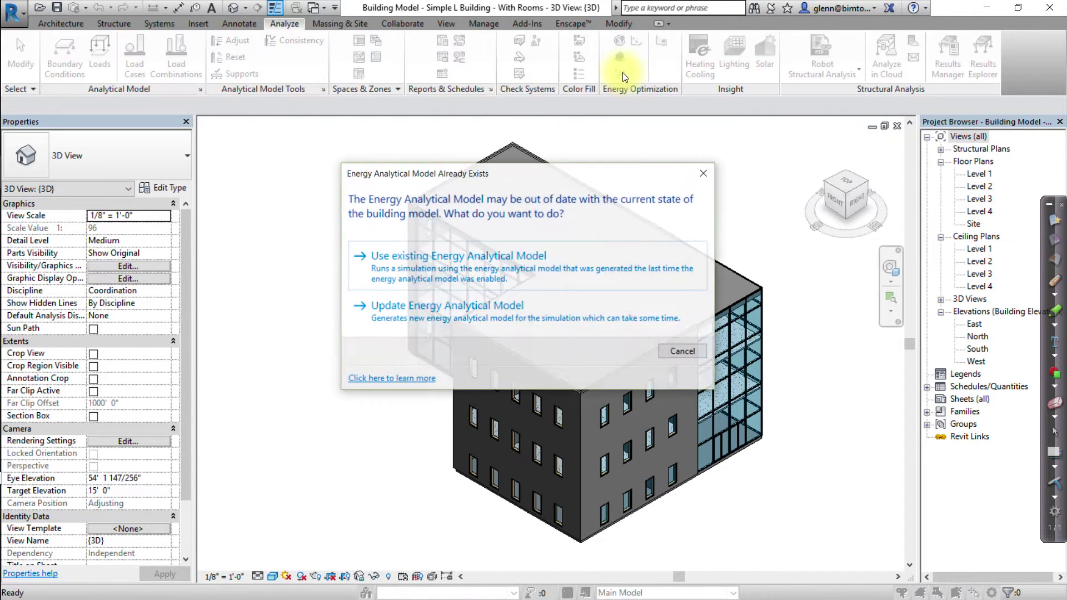
{"action": "left_click", "coordinate": [535, 307]}
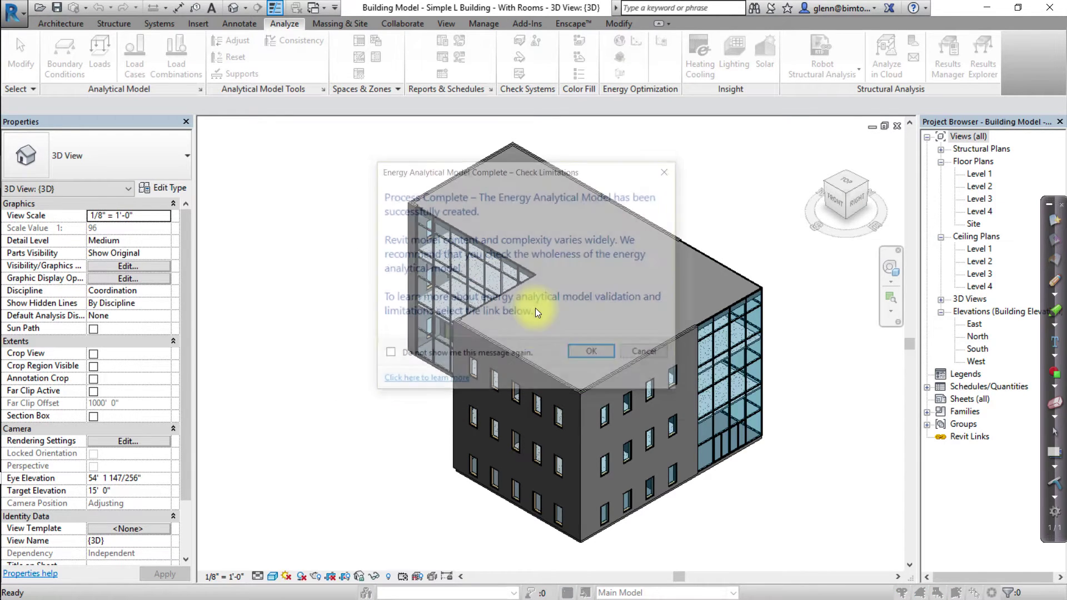
{"action": "left_click", "coordinate": [585, 352]}
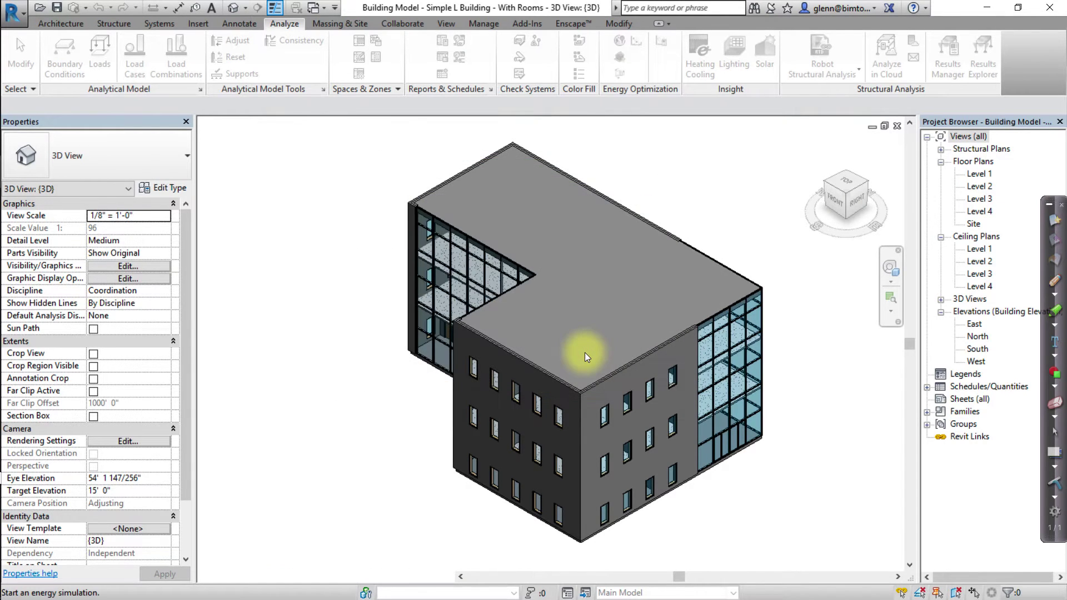
Open the Level 1 floor plan and zoom in around the four rooms.
{"action": "left_click", "coordinate": [993, 174]}
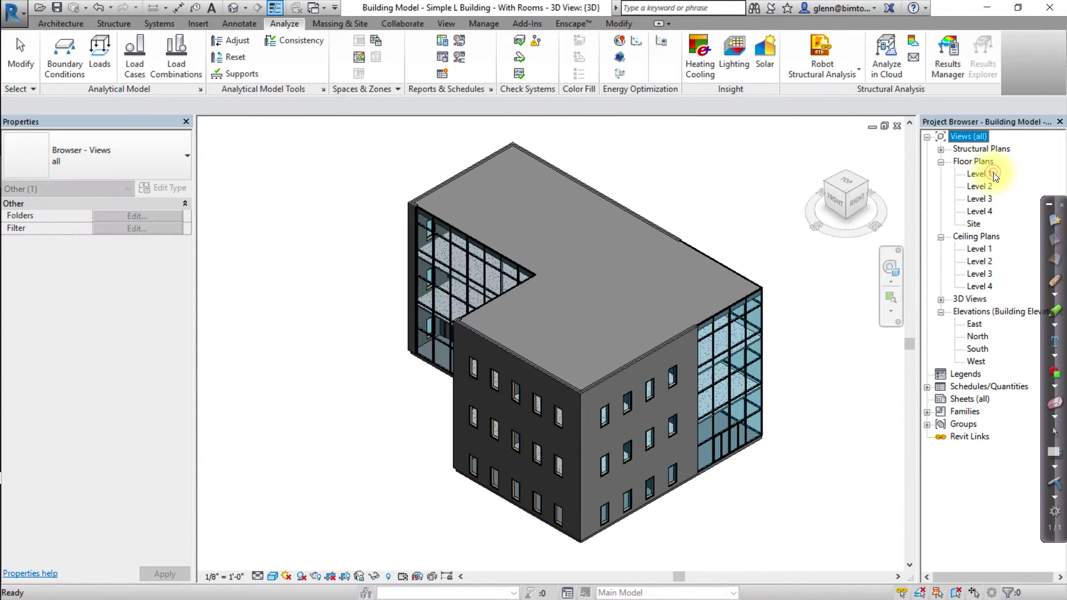
{"action": "double_click", "coordinate": [993, 174]}
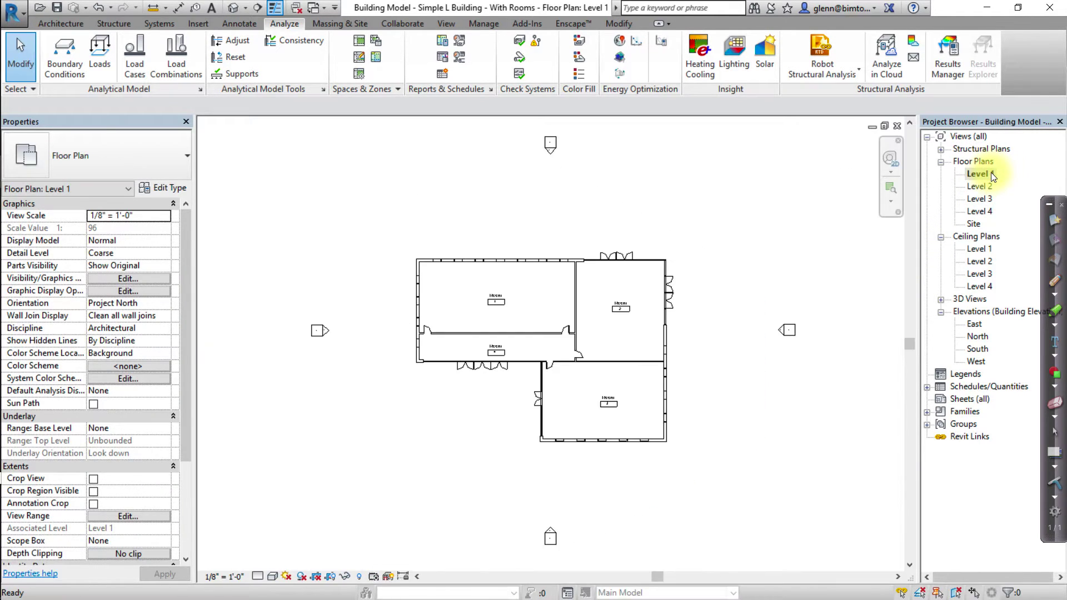
{"action": "left_click", "coordinate": [891, 187]}
{"action": "left_click_drag", "start_coordinate": [401, 243], "coordinate": [691, 449]}
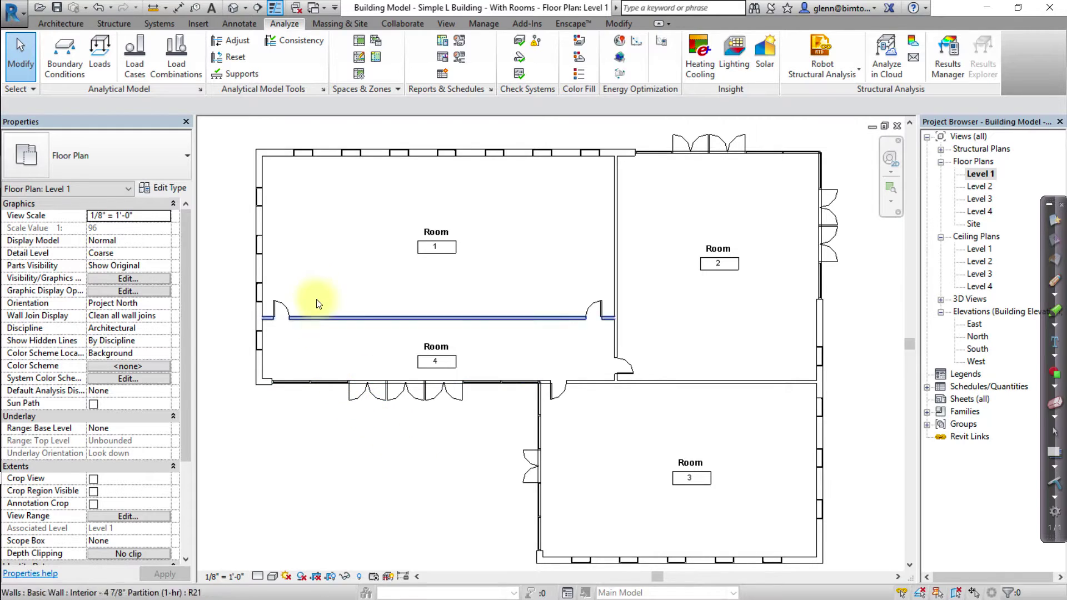
Uncheck Room Tags under Annotation Categories in Level 1's Visibility/Graphics settings.
{"action": "left_click", "coordinate": [446, 24]}
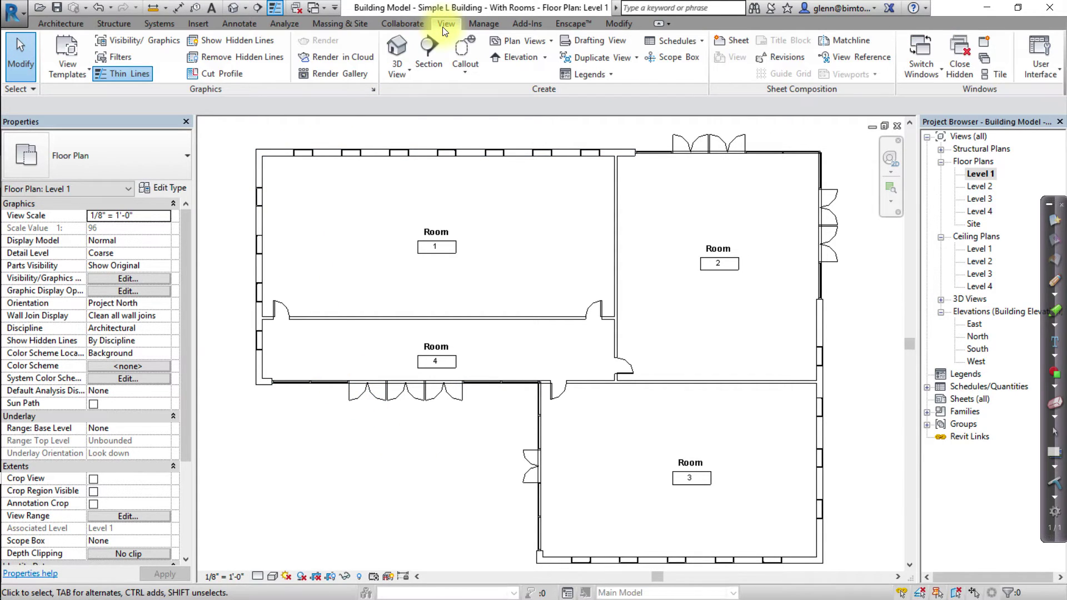
{"action": "left_click", "coordinate": [172, 44]}
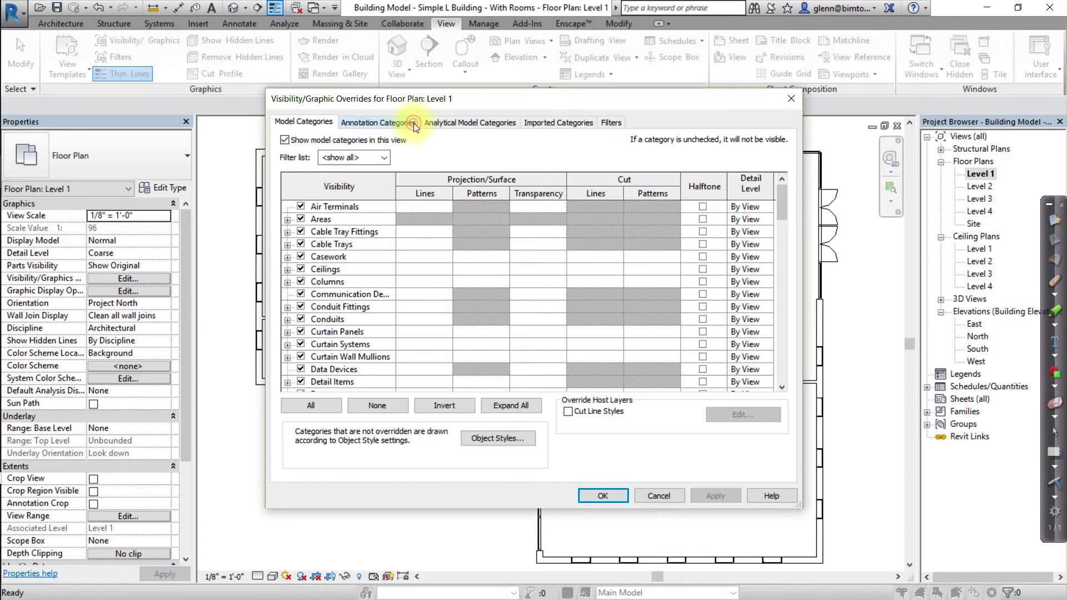
{"action": "left_click", "coordinate": [414, 122]}
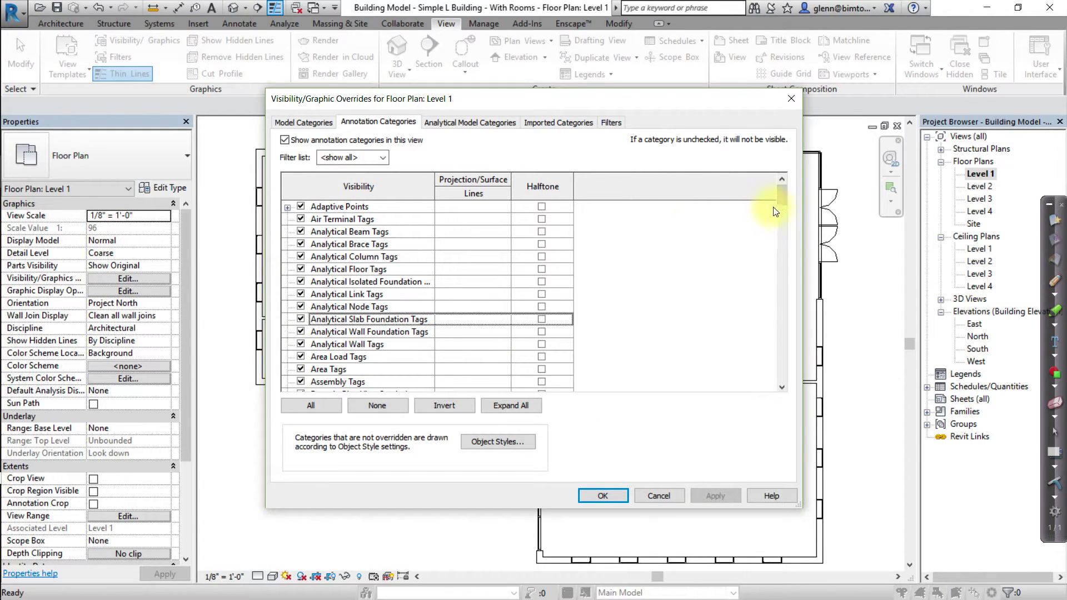
{"action": "mouse_move", "coordinate": [781, 201]}
{"action": "left_mouse_down"}
{"action": "mouse_move", "coordinate": [779, 309]}
{"action": "mouse_move", "coordinate": [753, 324]}
{"action": "left_mouse_up"}
{"action": "left_click", "coordinate": [301, 356]}
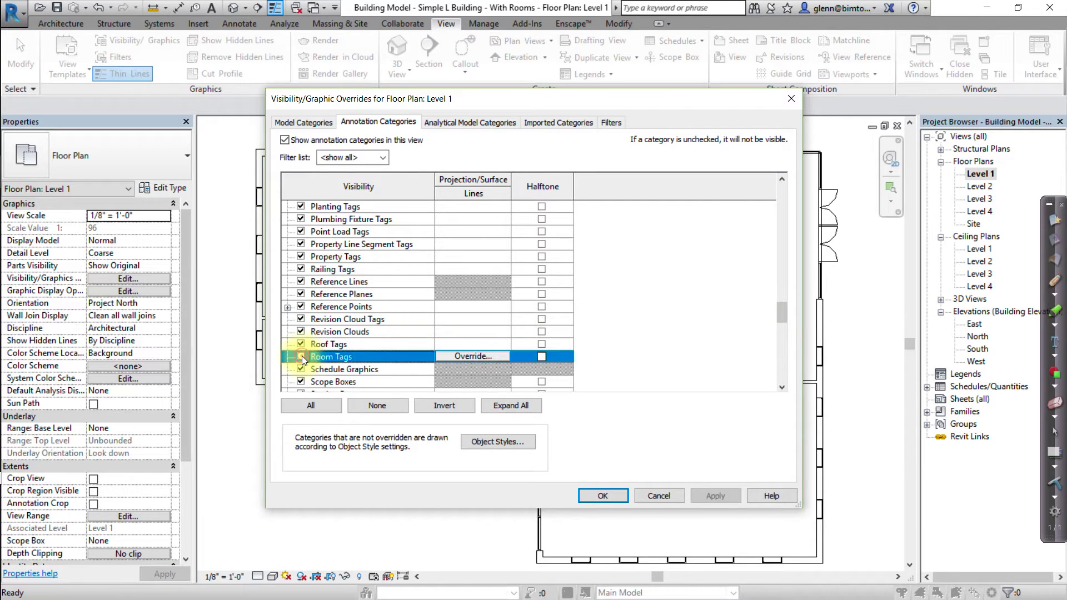
{"action": "left_click", "coordinate": [605, 496]}
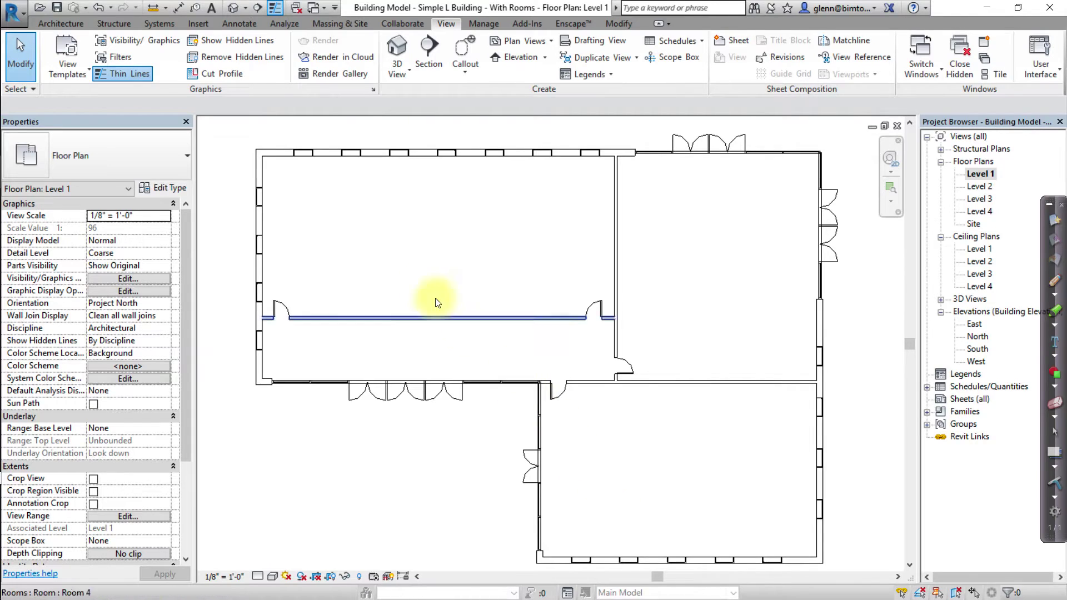
{"action": "left_click", "coordinate": [284, 25]}
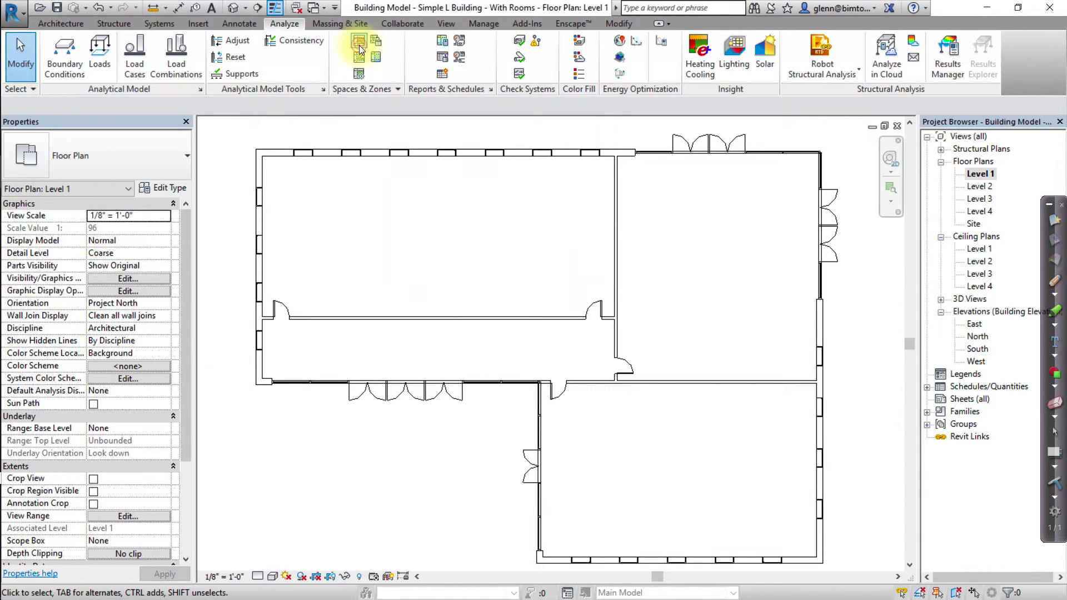
Start the Space tool and load the Space Tag family from Annotations > Mechanical.
{"action": "left_click", "coordinate": [359, 49]}
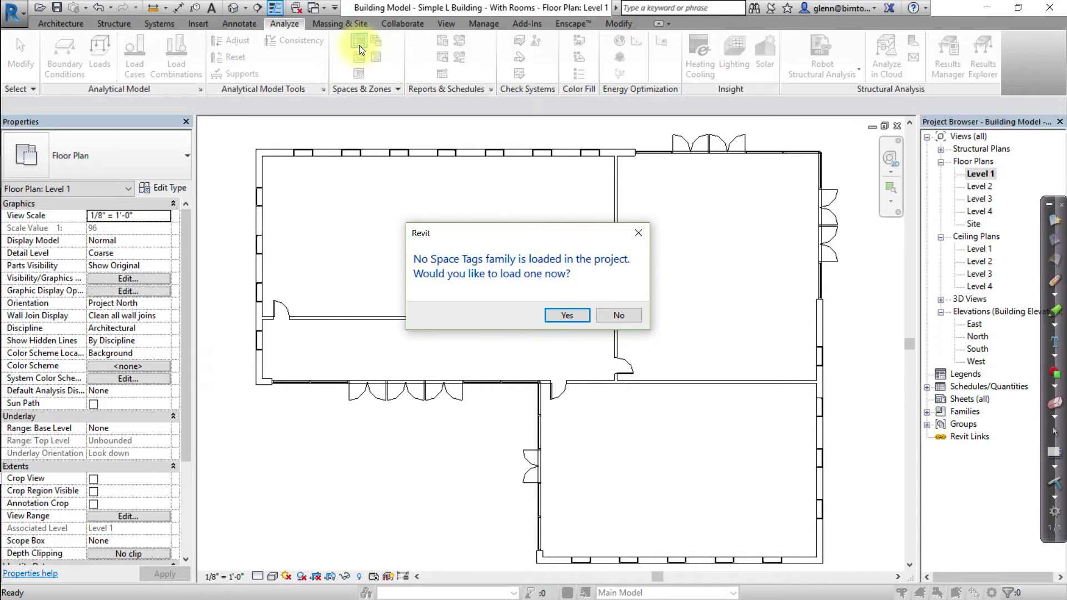
{"action": "left_click", "coordinate": [559, 313]}
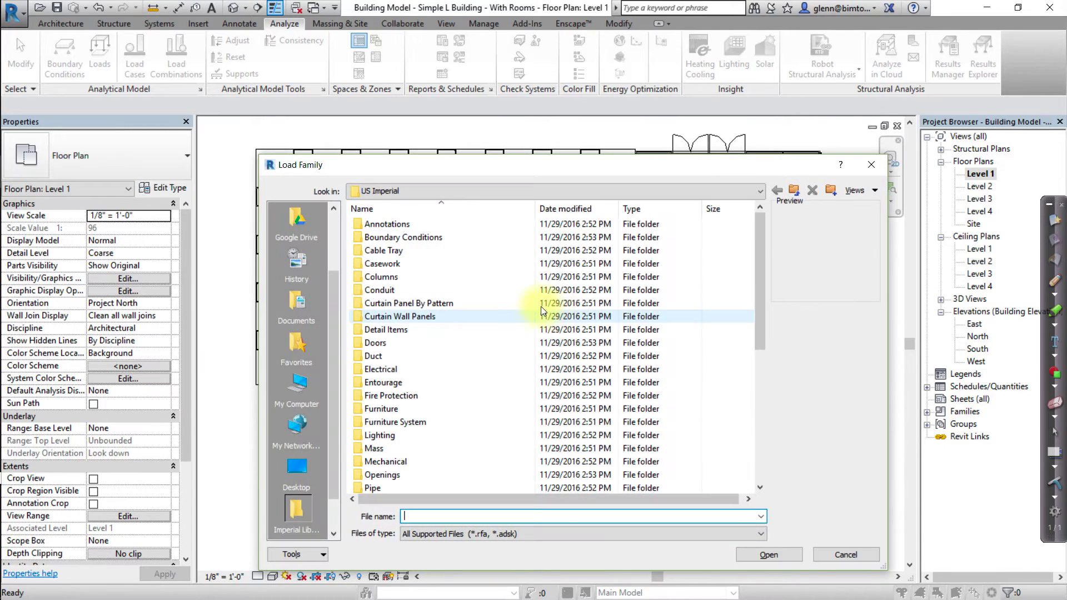
{"action": "double_click", "coordinate": [442, 226]}
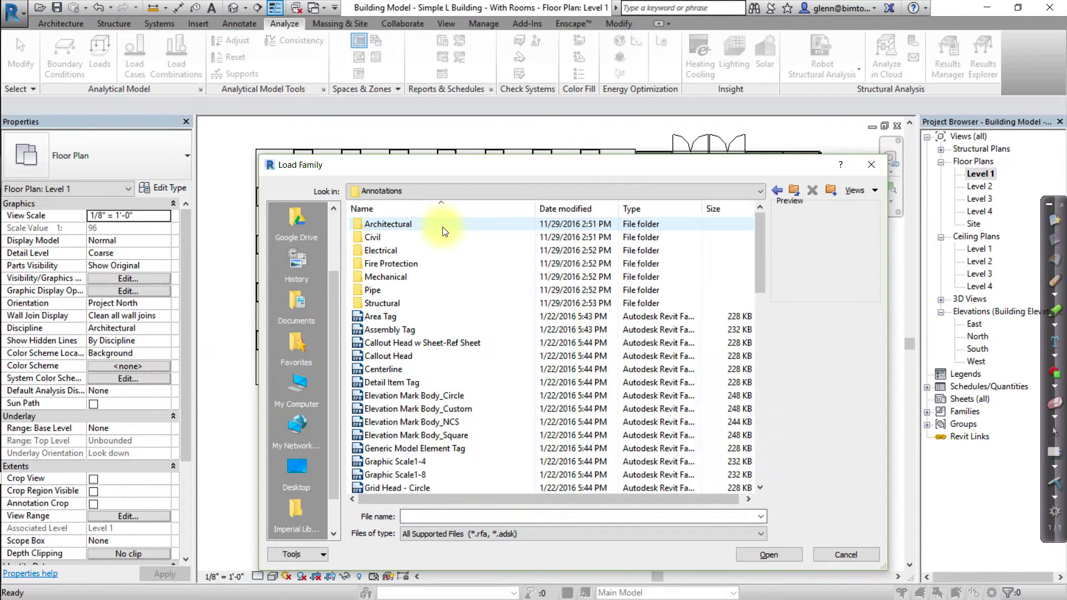
{"action": "left_click", "coordinate": [419, 277]}
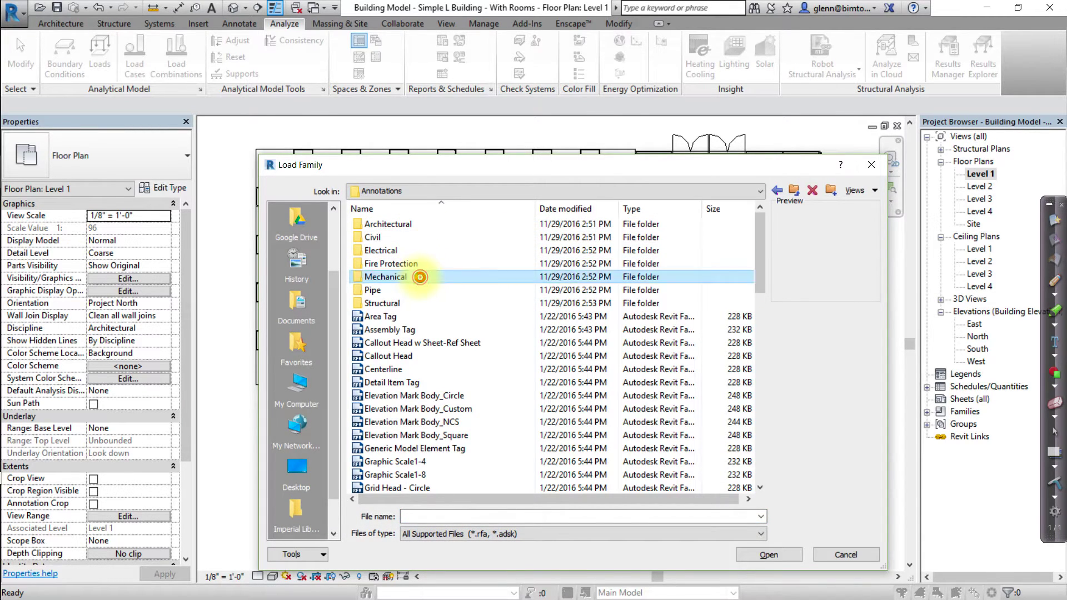
{"action": "double_click", "coordinate": [419, 277]}
{"action": "left_click", "coordinate": [418, 292]}
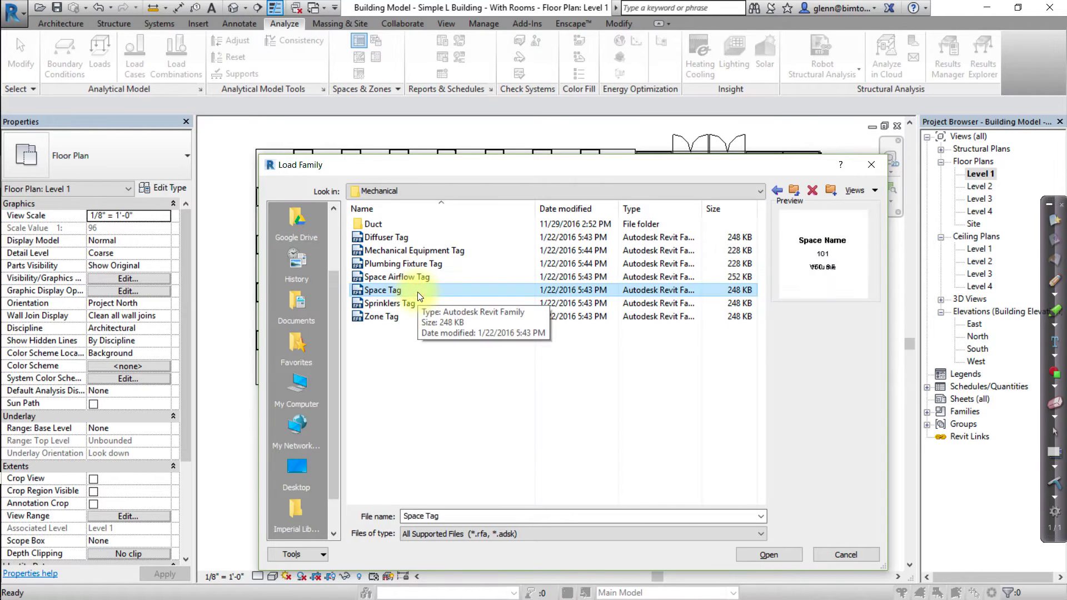
{"action": "left_click", "coordinate": [770, 556]}
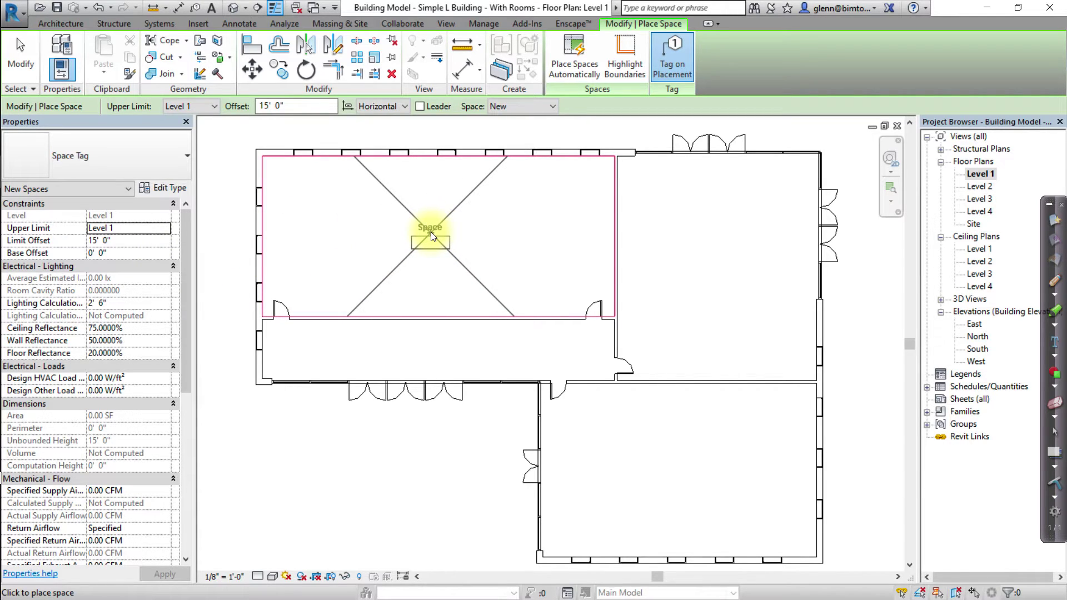
Place a space in the upper-left room (room 1) and exit the Space tool.
{"action": "left_click", "coordinate": [431, 231]}
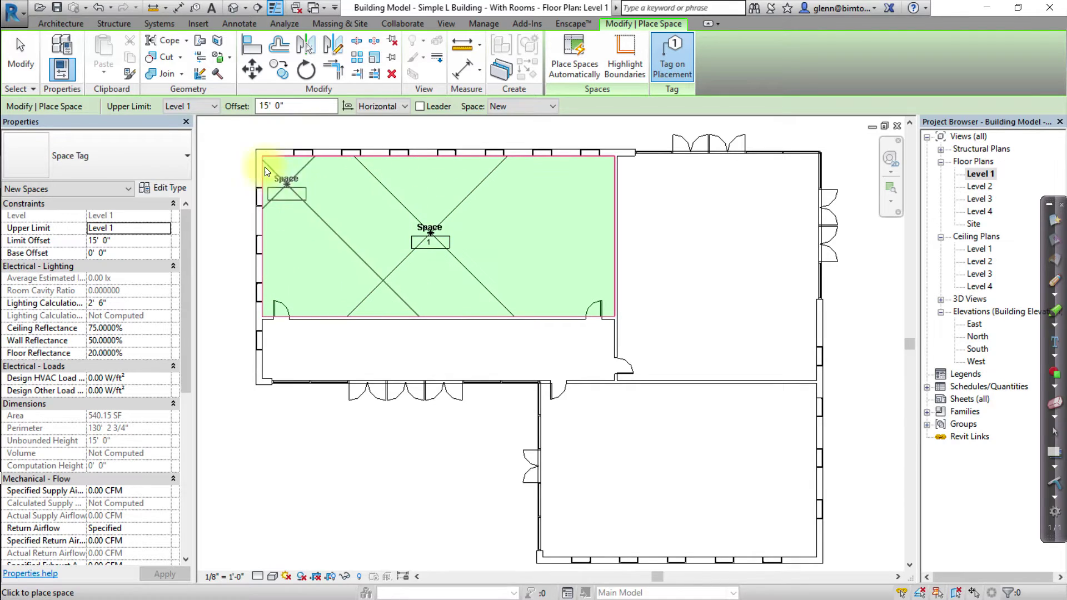
{"action": "left_click", "coordinate": [34, 50]}
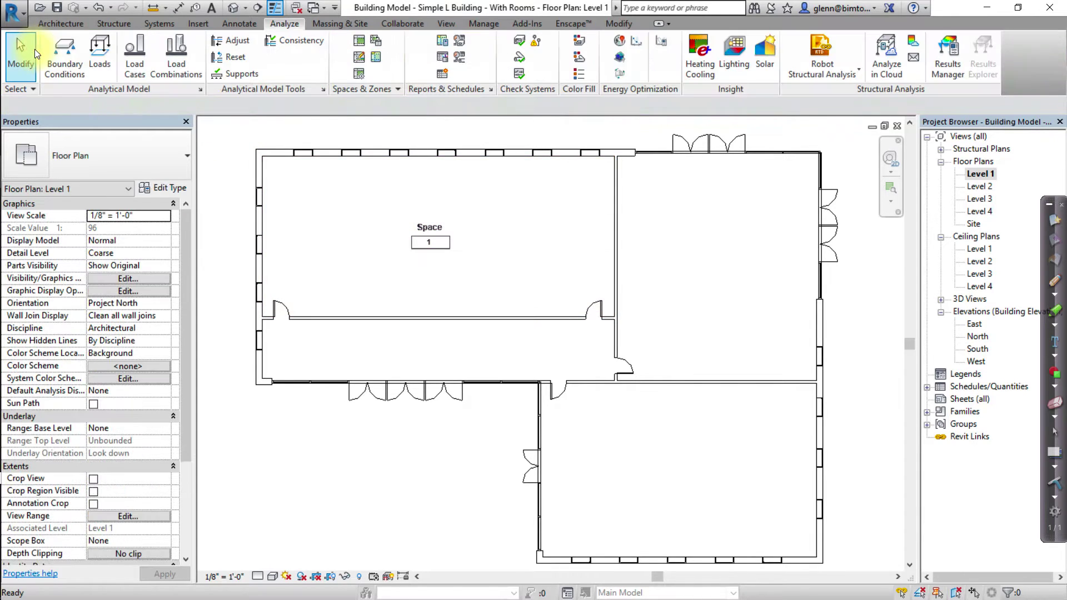
{"action": "left_click", "coordinate": [35, 54]}
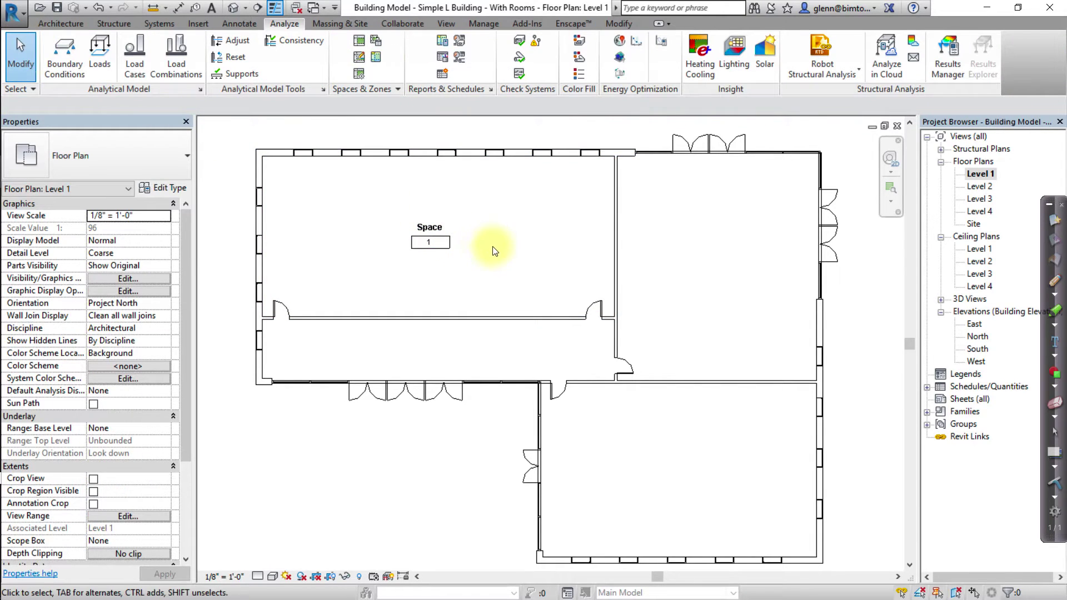
Rename that space's tag from Space to 'Retail'.
{"action": "left_click", "coordinate": [426, 229]}
{"action": "left_click", "coordinate": [426, 227]}
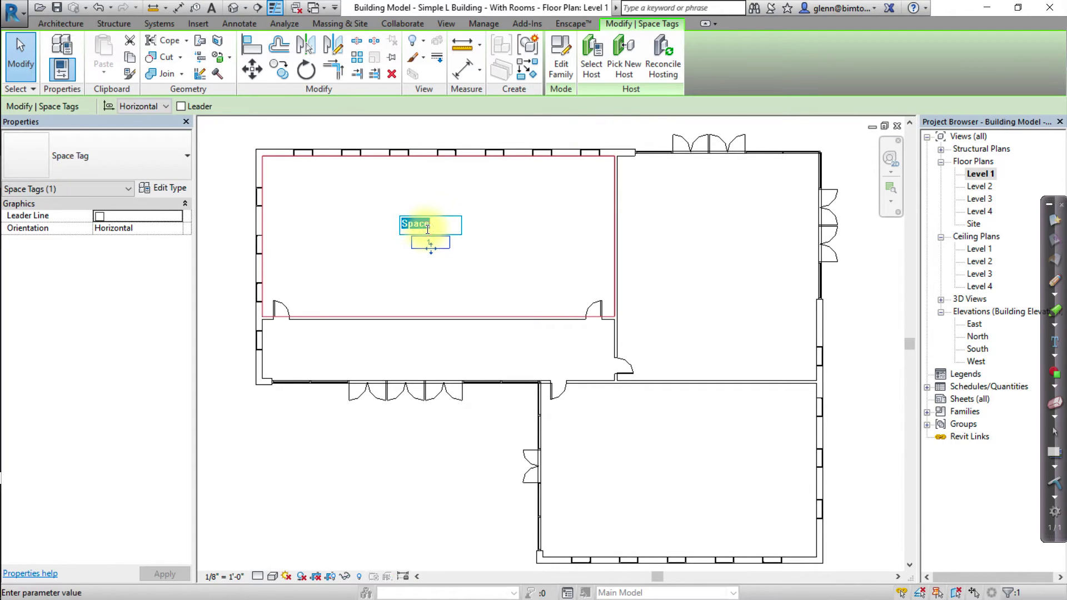
{"action": "type", "text": "Retail"}
{"action": "key", "text": "Return"}
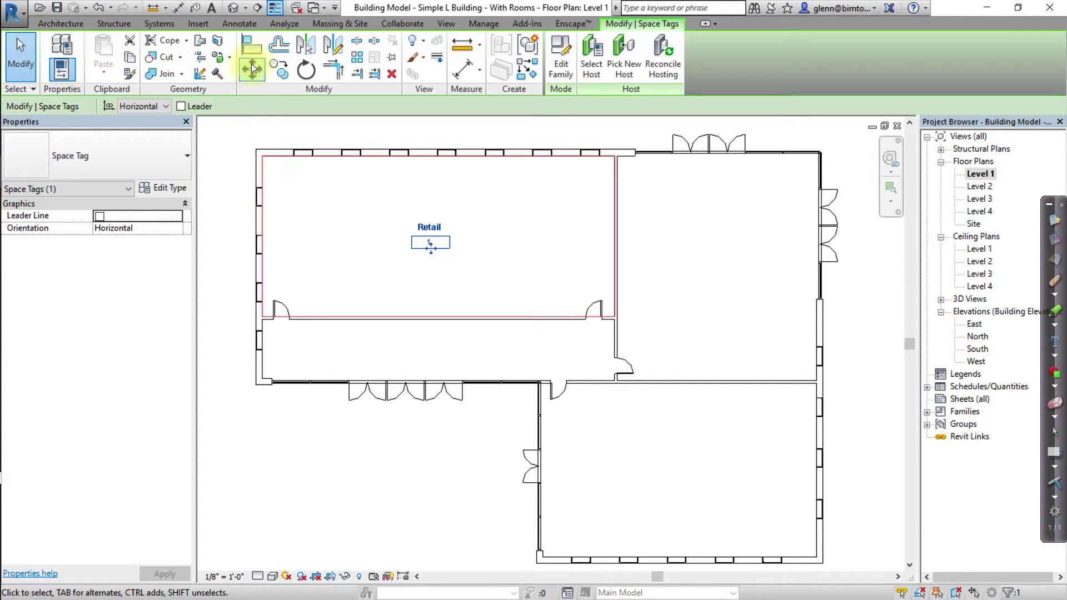
Place spaces in the upper-right room, lower room and corridor on Level 1.
{"action": "left_click", "coordinate": [276, 26]}
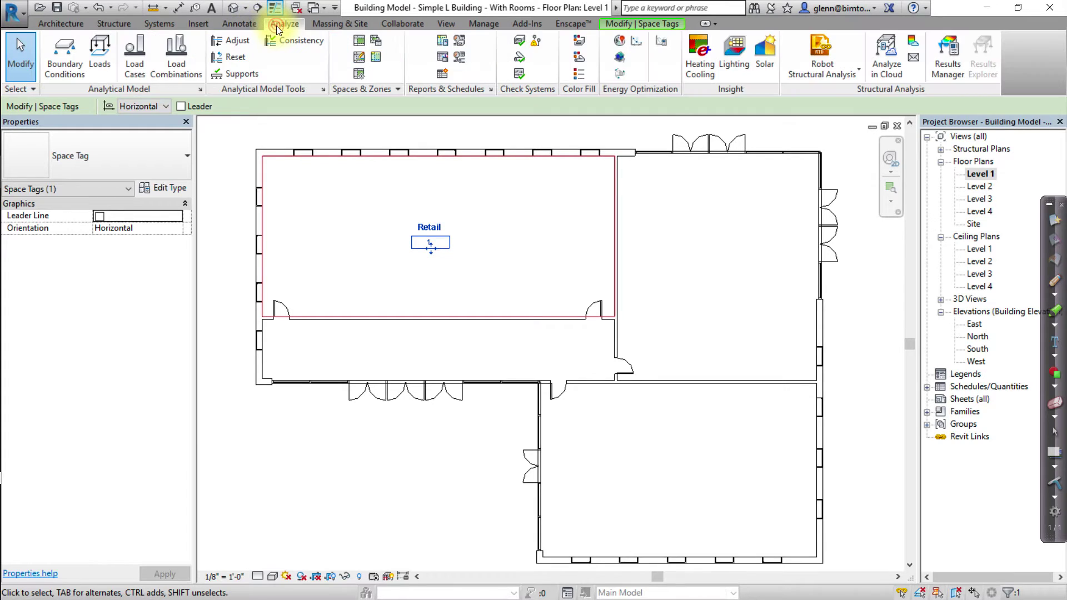
{"action": "left_click", "coordinate": [359, 41]}
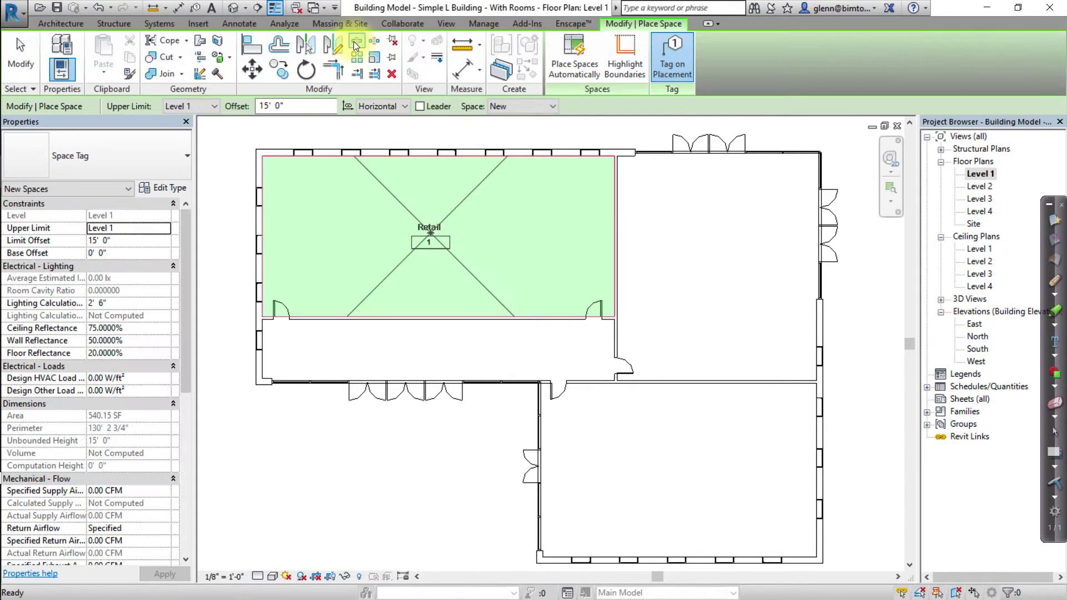
{"action": "left_click", "coordinate": [728, 267]}
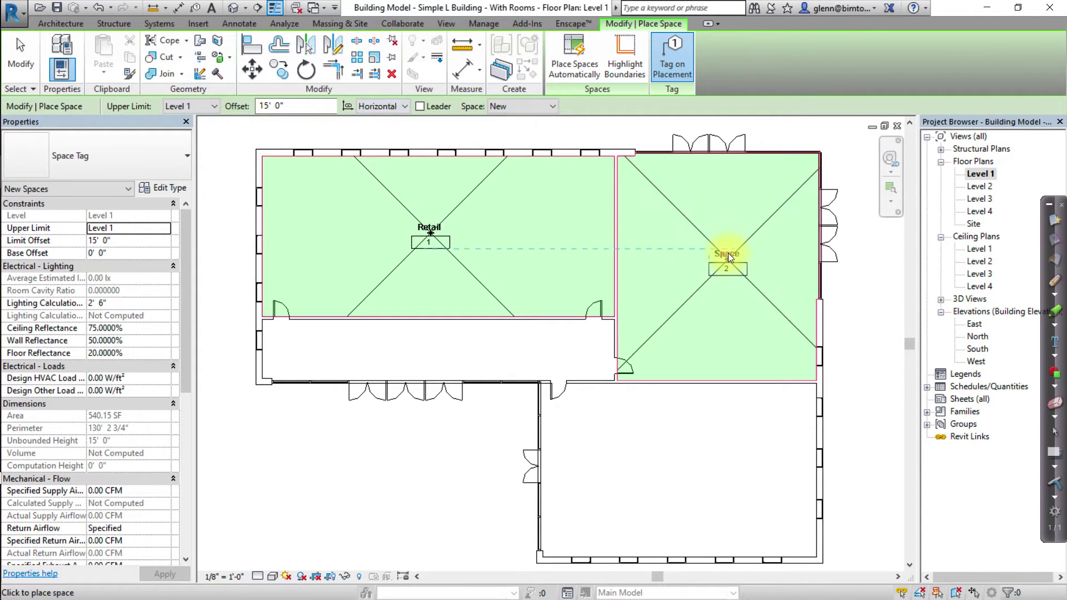
{"action": "left_click", "coordinate": [690, 465]}
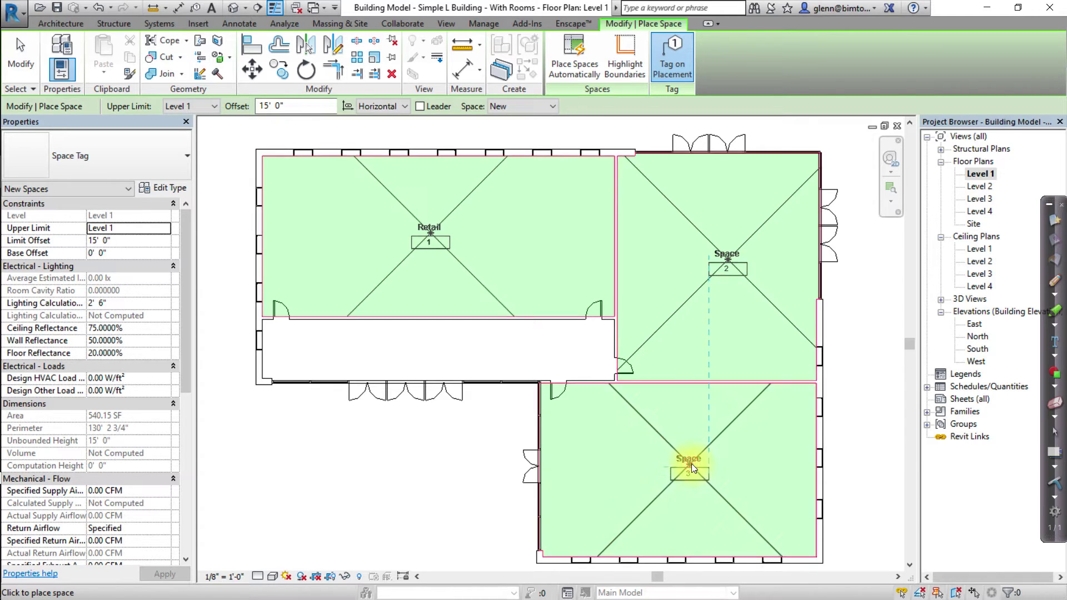
{"action": "left_click", "coordinate": [449, 355]}
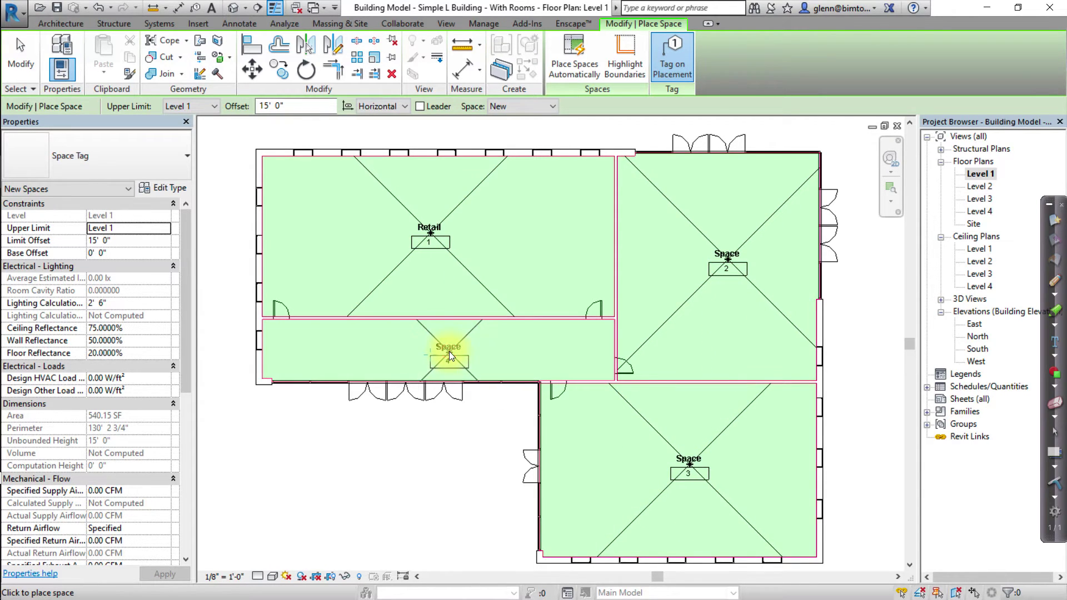
{"action": "left_click", "coordinate": [21, 55]}
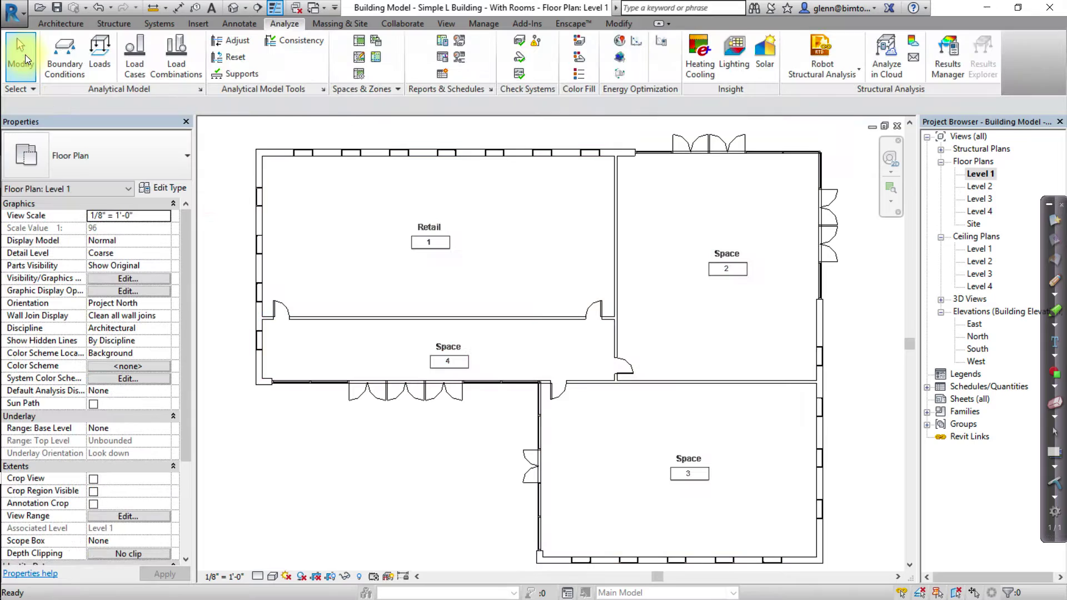
Name the three new spaces Retail, Retail and Lobby, then open the Level 2 plan.
{"action": "double_click", "coordinate": [723, 252]}
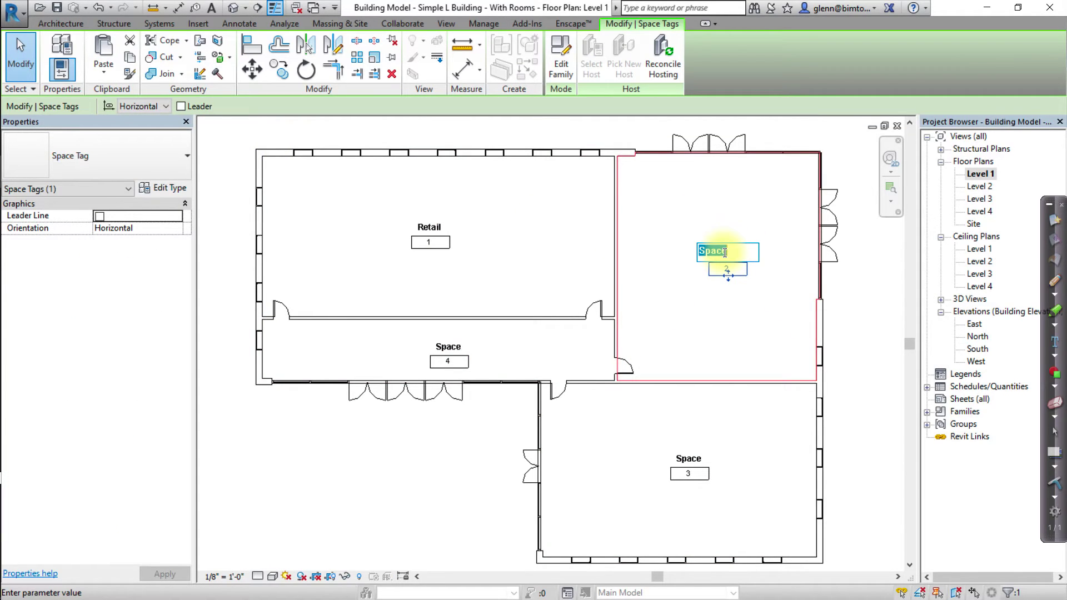
{"action": "type", "text": "Retail"}
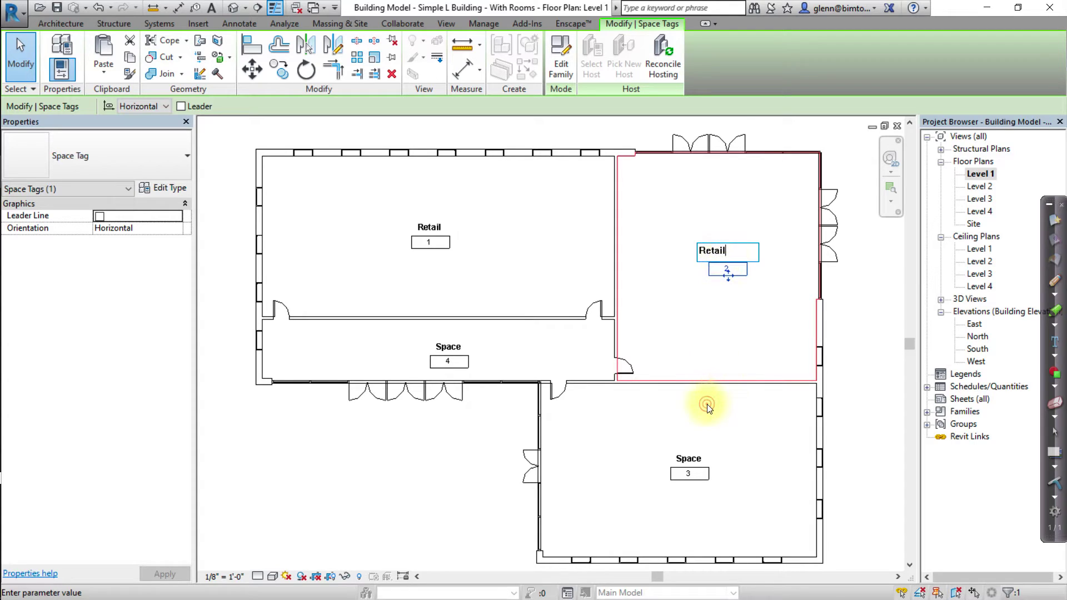
{"action": "left_click", "coordinate": [708, 408]}
{"action": "double_click", "coordinate": [688, 458]}
{"action": "type", "text": "Retai"}
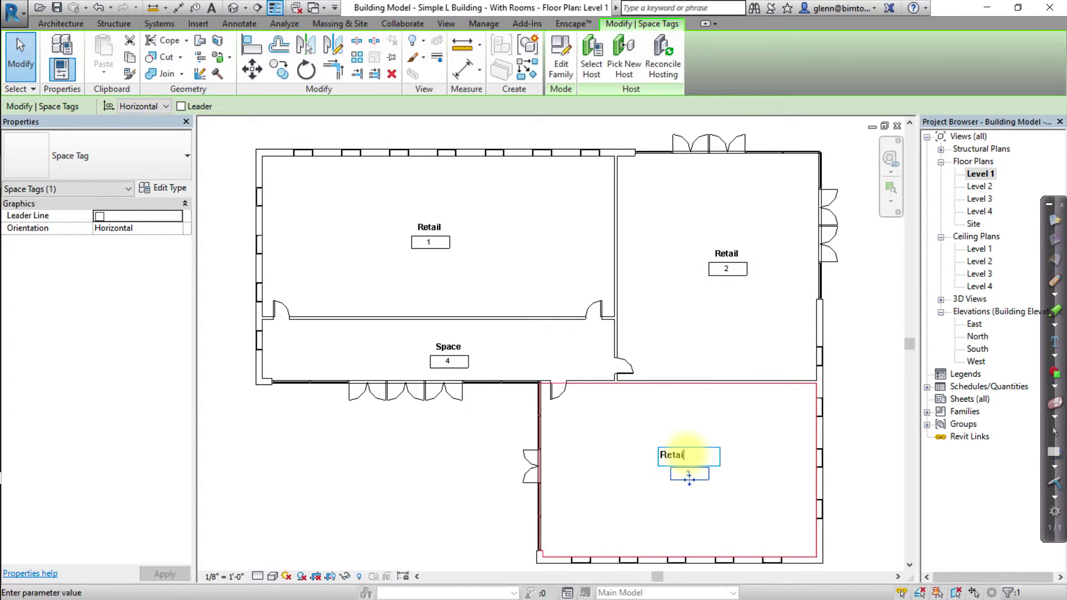
{"action": "type", "text": "l"}
{"action": "left_click", "coordinate": [448, 347]}
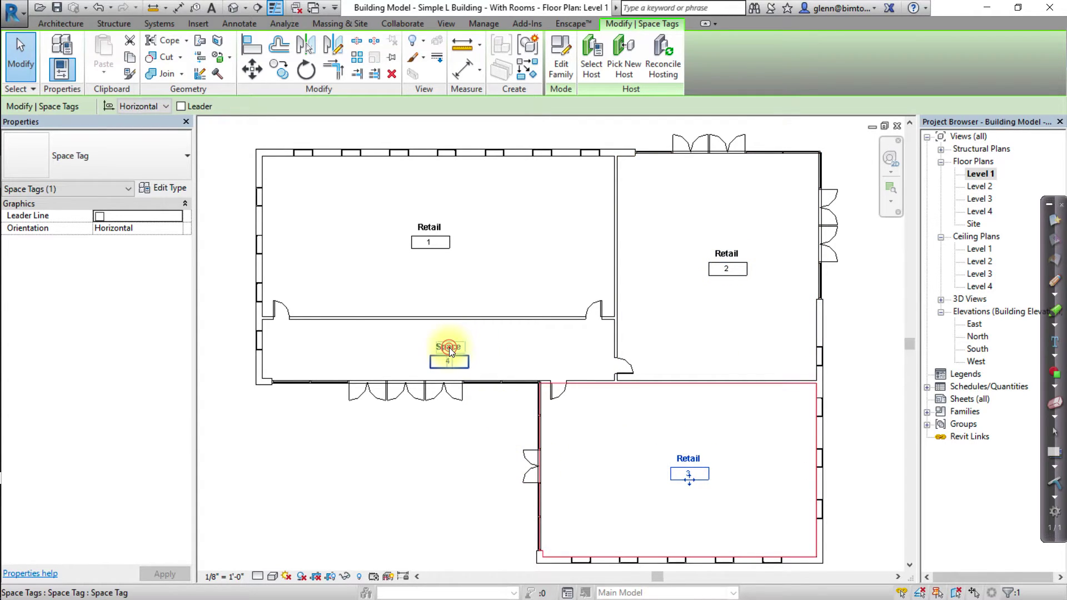
{"action": "left_click", "coordinate": [449, 347]}
{"action": "type", "text": "Lobby"}
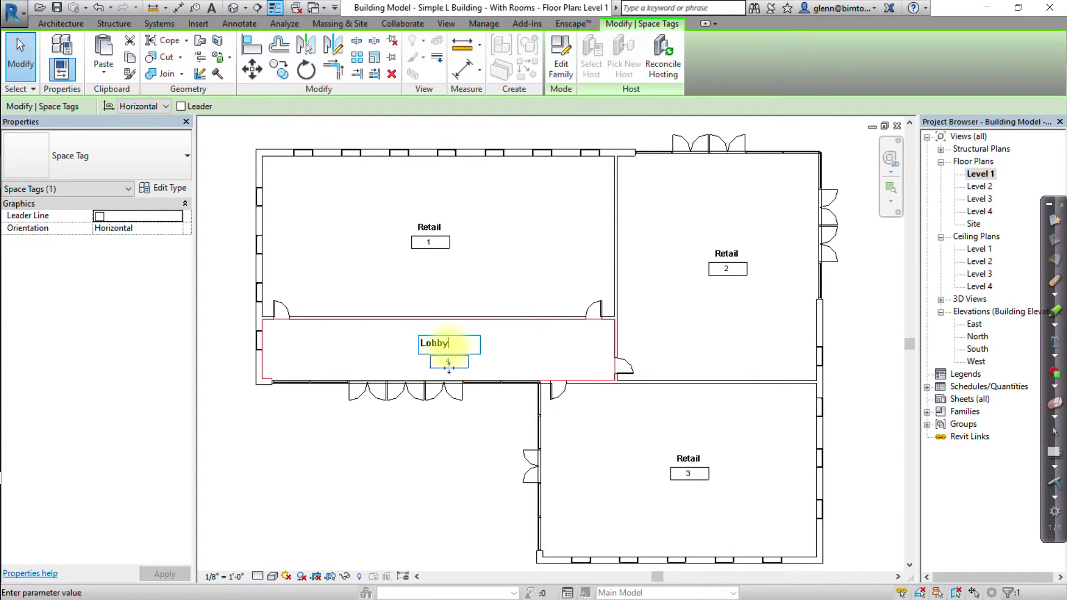
{"action": "left_click", "coordinate": [451, 479]}
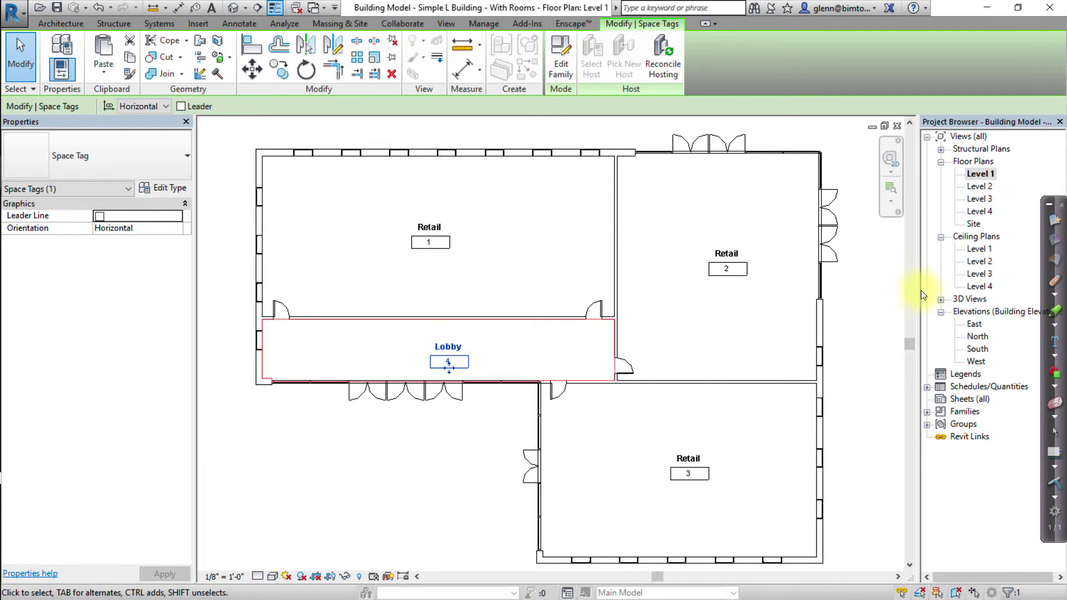
{"action": "double_click", "coordinate": [981, 187]}
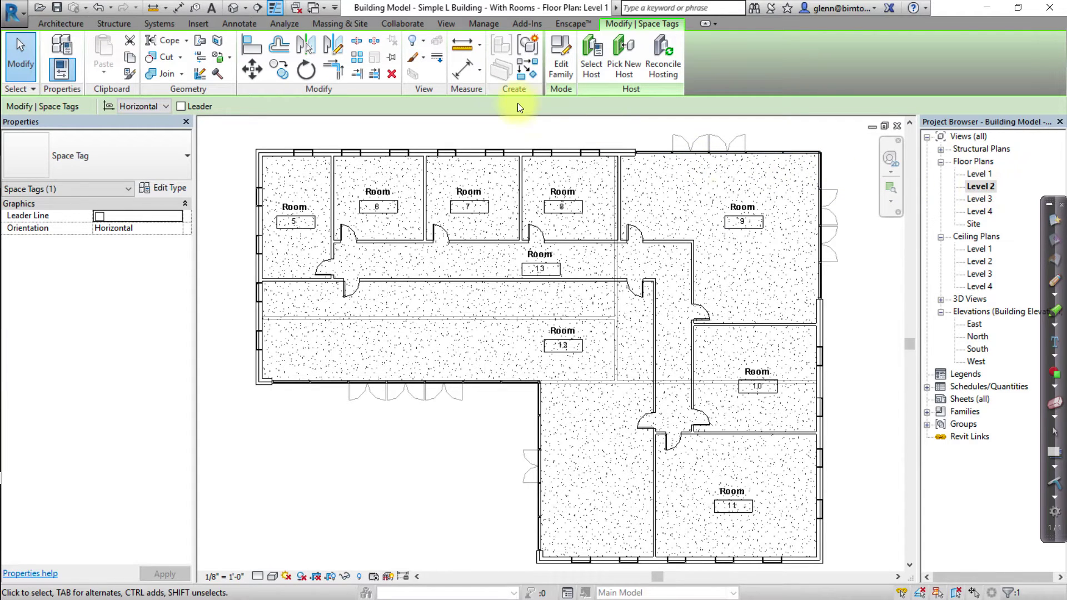
{"action": "left_click", "coordinate": [445, 29]}
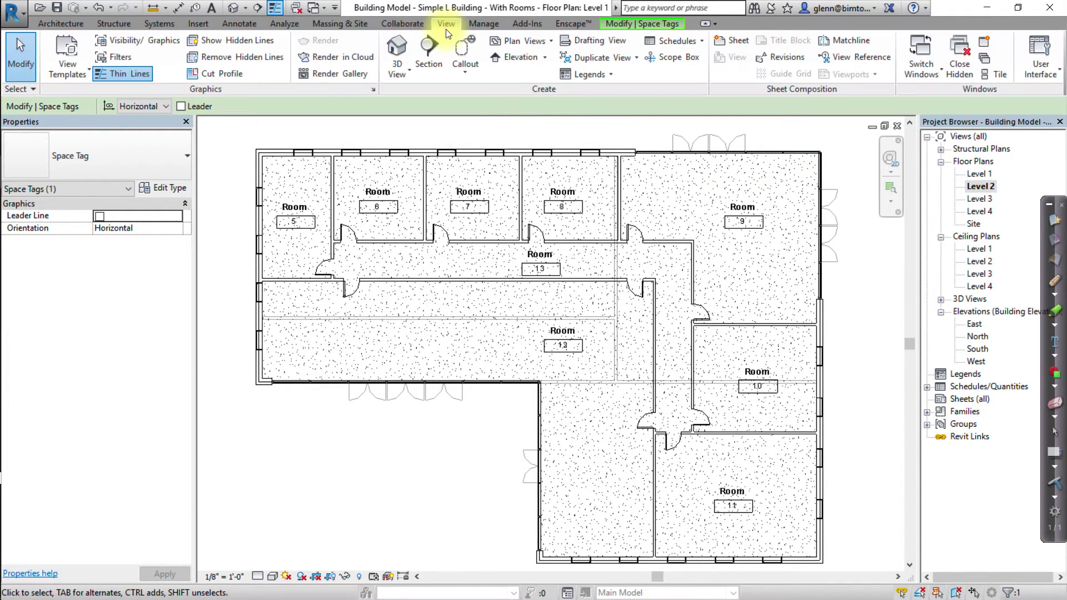
Uncheck Room Tags under Annotation Categories in Level 2's Visibility/Graphics settings.
{"action": "left_click", "coordinate": [171, 44]}
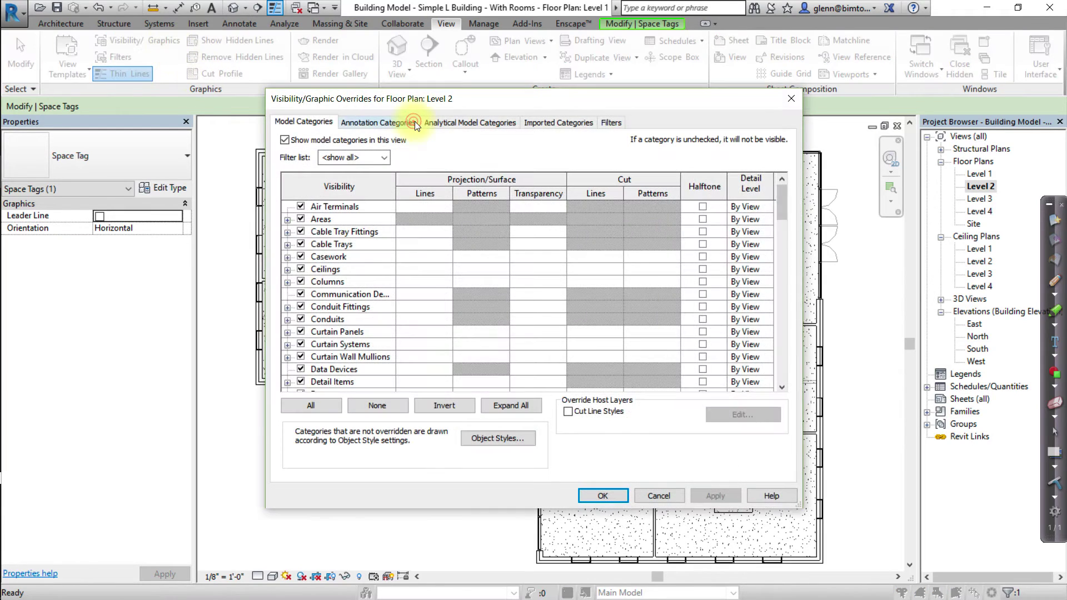
{"action": "left_click", "coordinate": [412, 121]}
{"action": "left_click_drag", "start_coordinate": [782, 196], "coordinate": [782, 332]}
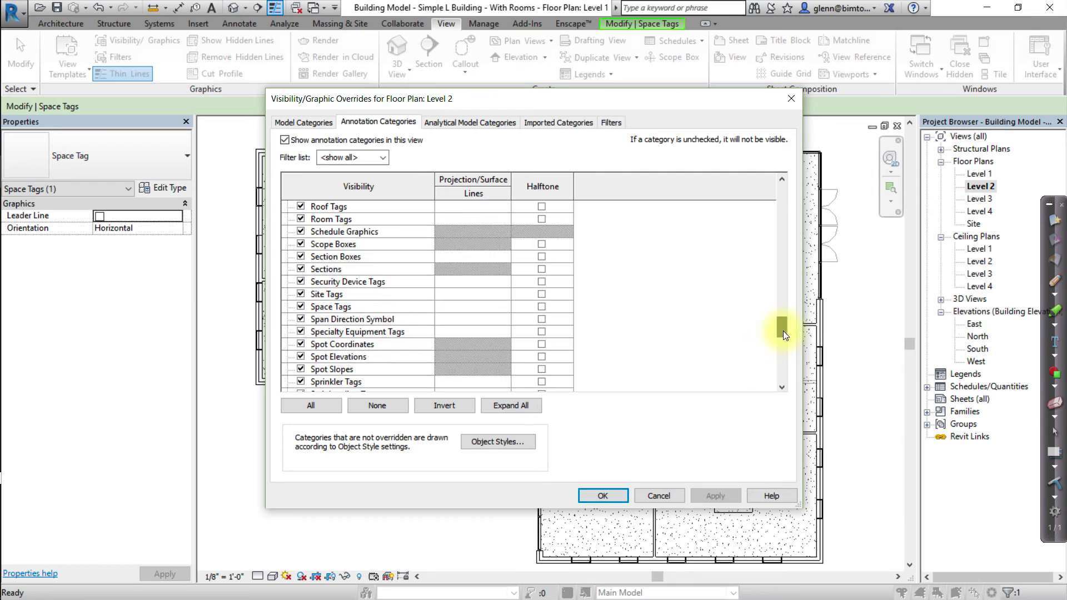
{"action": "left_click", "coordinate": [303, 220]}
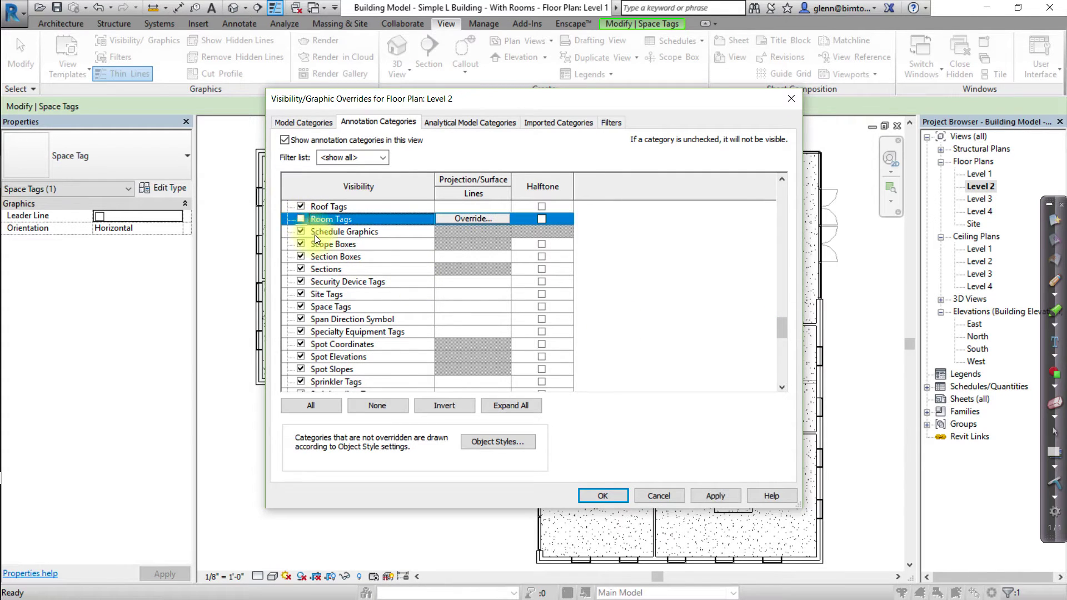
{"action": "left_click", "coordinate": [605, 499]}
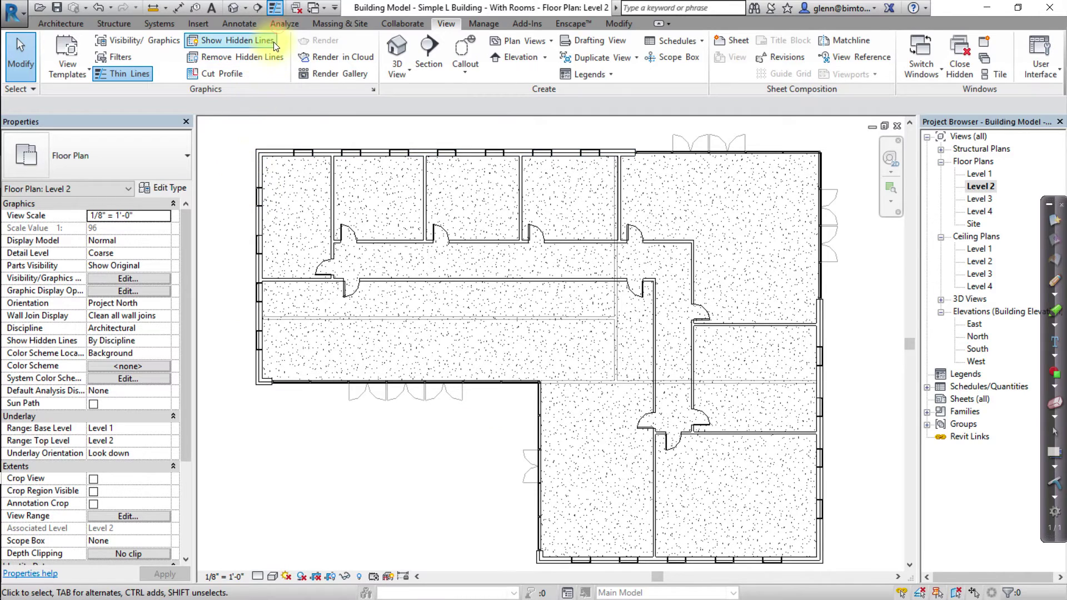
Use Place Spaces Automatically to add spaces 5 through 13 to all Level 2 rooms.
{"action": "left_click", "coordinate": [279, 24]}
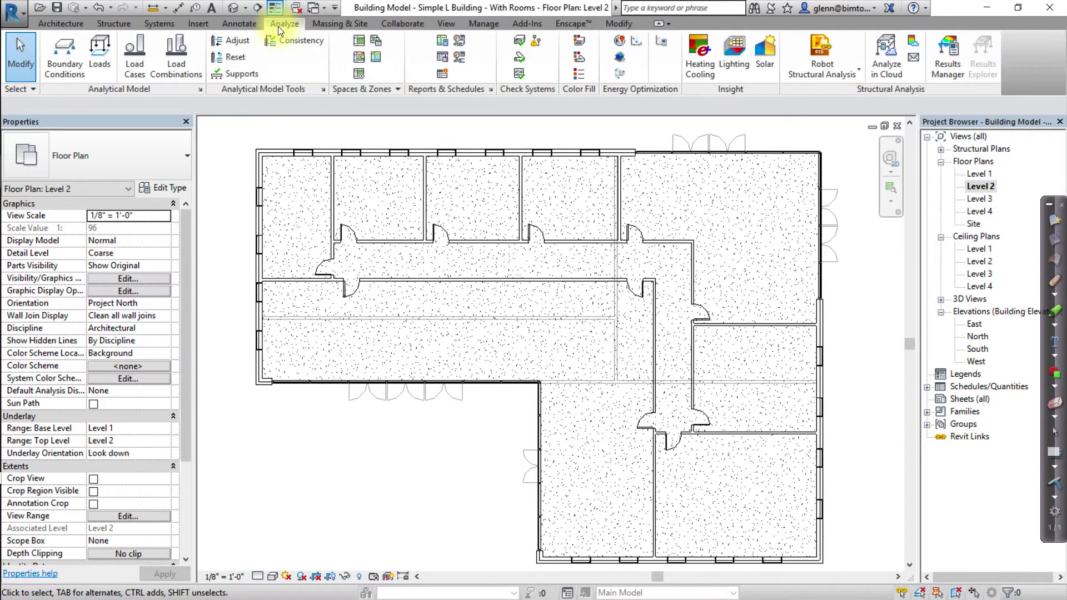
{"action": "left_click", "coordinate": [359, 45]}
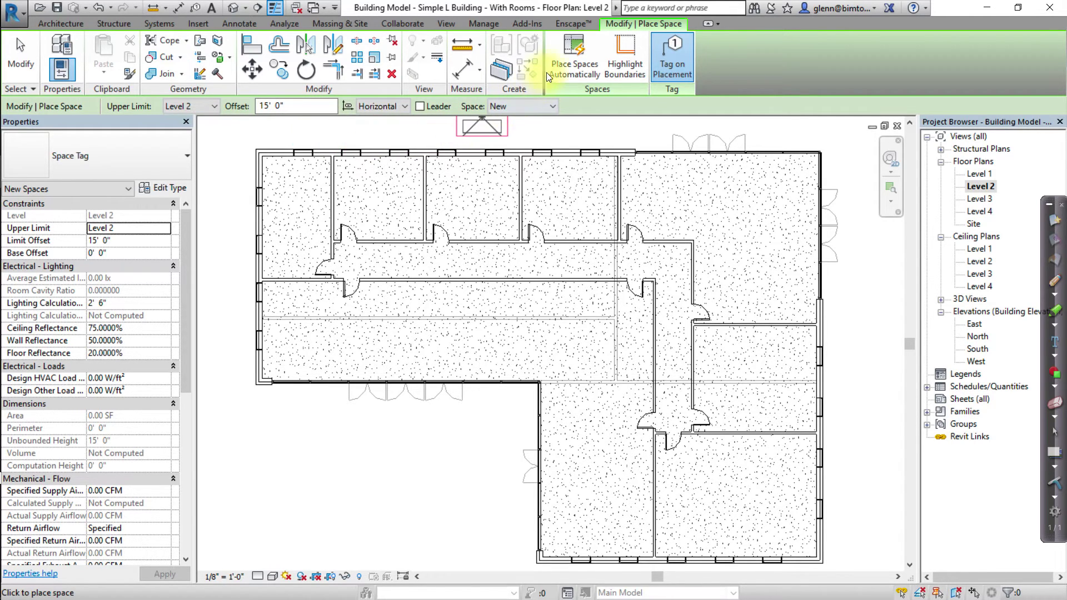
{"action": "left_click", "coordinate": [570, 52]}
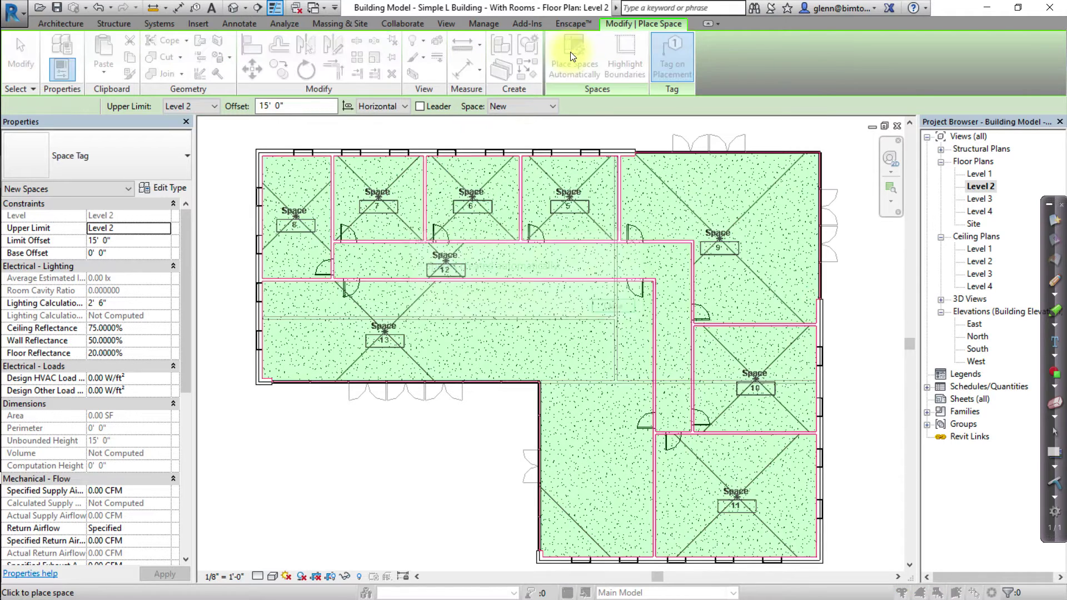
{"action": "left_click", "coordinate": [614, 310]}
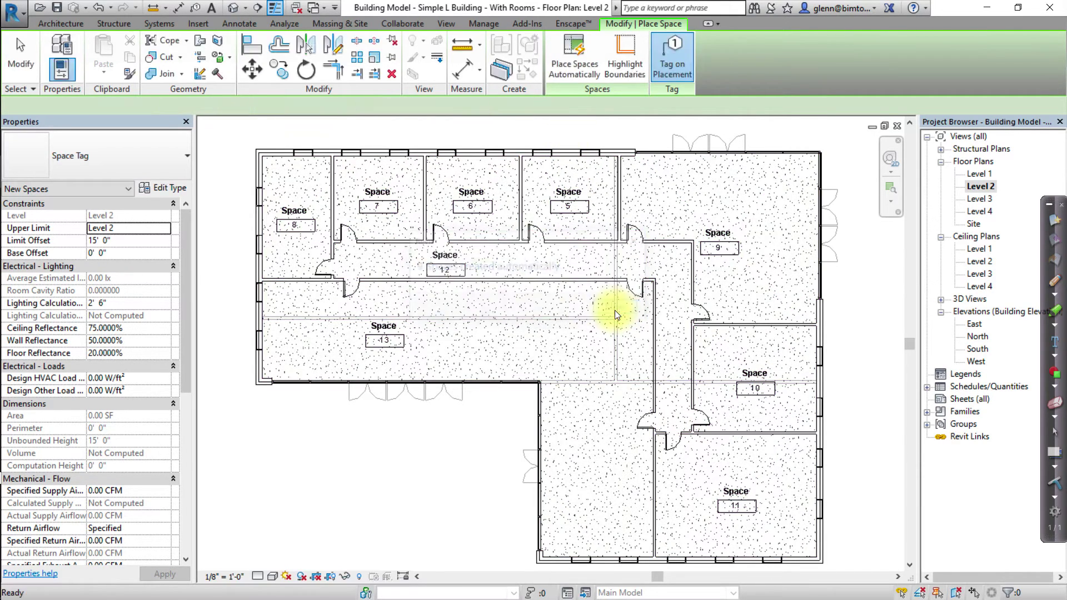
{"action": "key", "text": "Escape"}
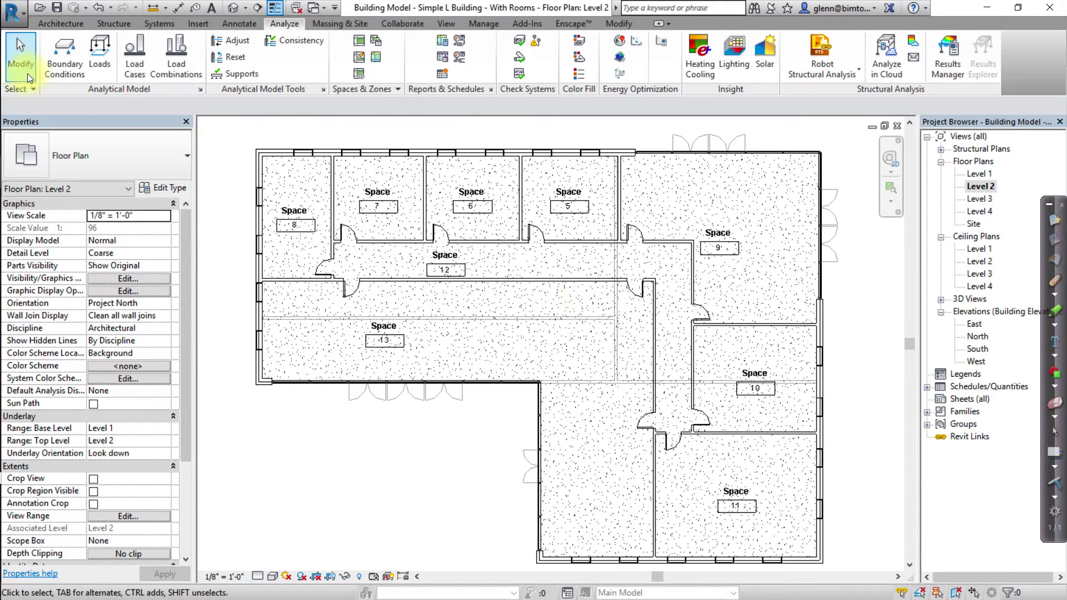
{"action": "left_click", "coordinate": [21, 61]}
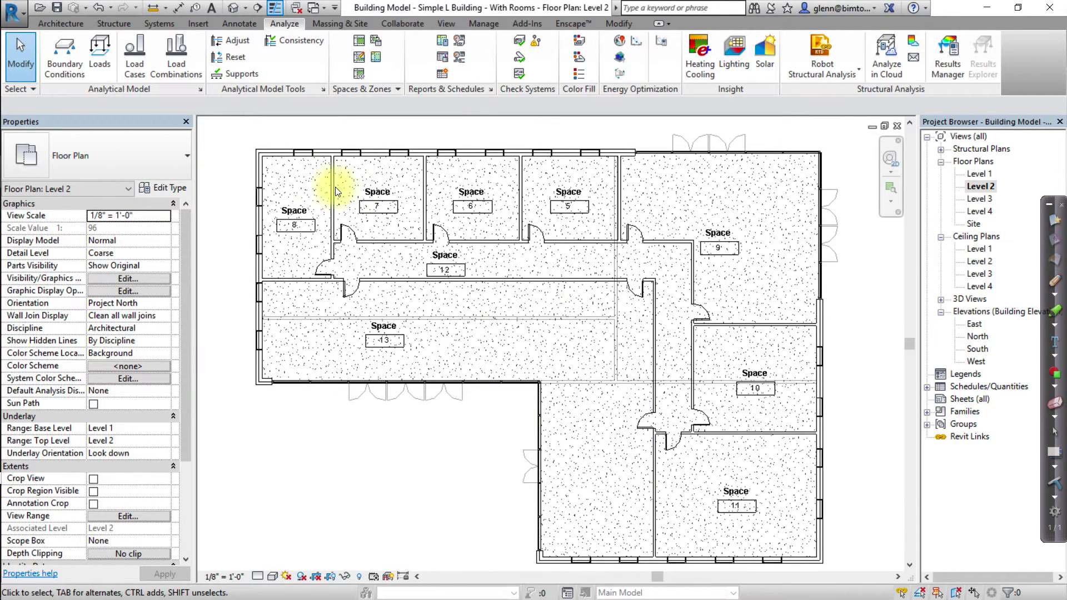
Label the tags of spaces 7, 6 and 5 on Level 2 as 'Office'.
{"action": "left_click", "coordinate": [376, 191]}
{"action": "left_click", "coordinate": [375, 188]}
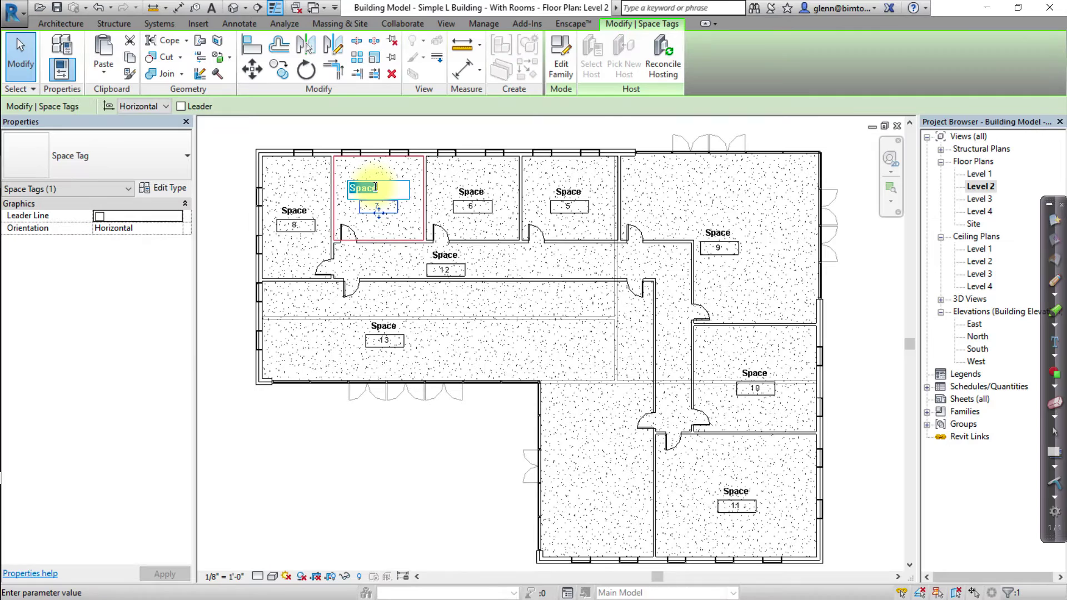
{"action": "type", "text": "Office"}
{"action": "left_click", "coordinate": [457, 205]}
{"action": "left_click", "coordinate": [466, 190]}
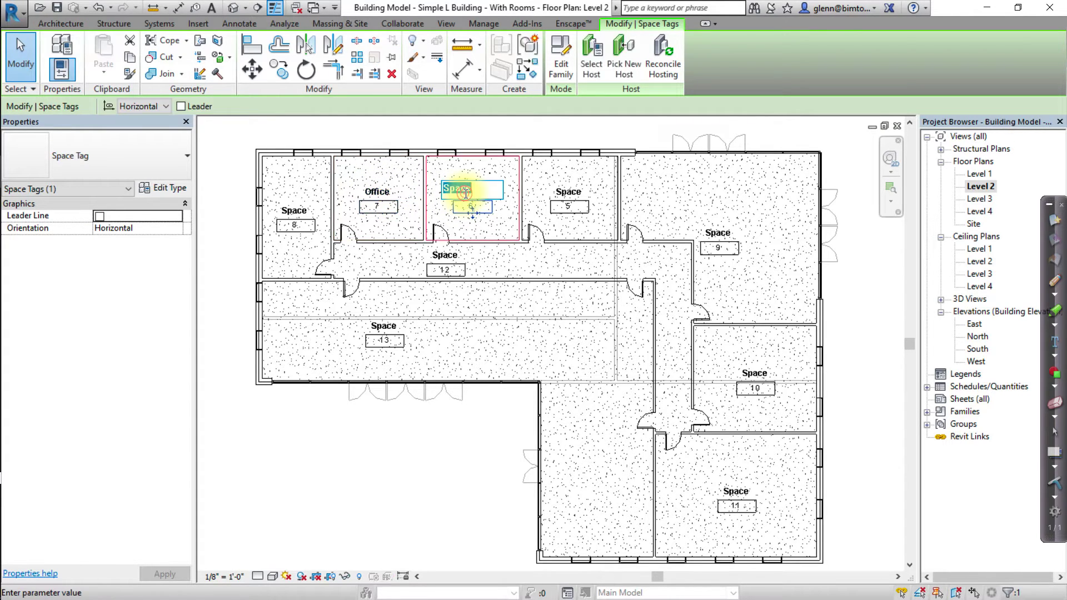
{"action": "type", "text": "Office"}
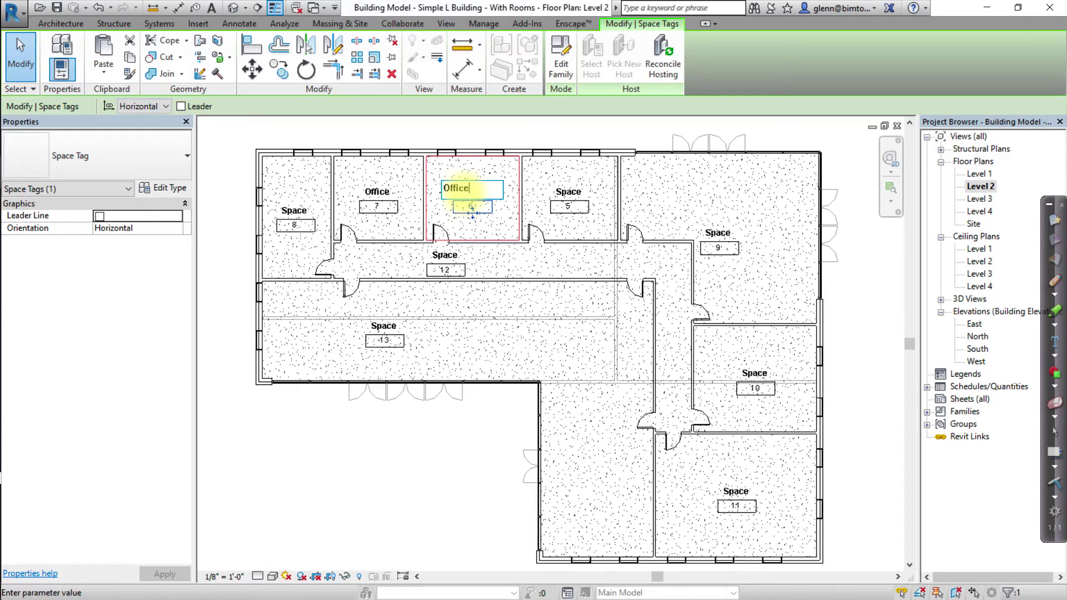
{"action": "left_click", "coordinate": [568, 207]}
{"action": "left_click", "coordinate": [568, 206]}
{"action": "left_click", "coordinate": [566, 188]}
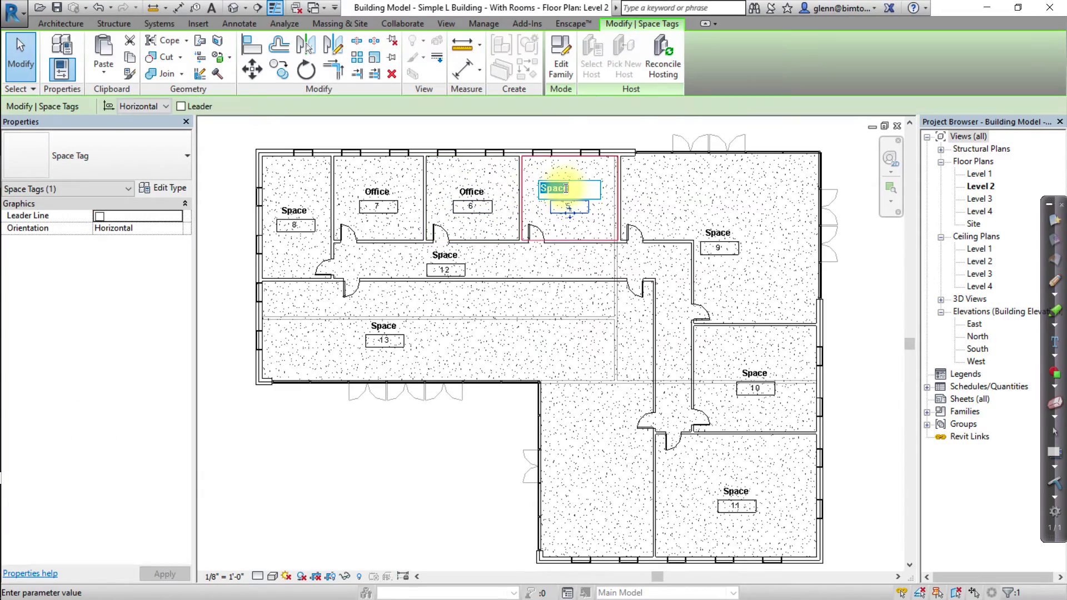
{"action": "type", "text": "Office"}
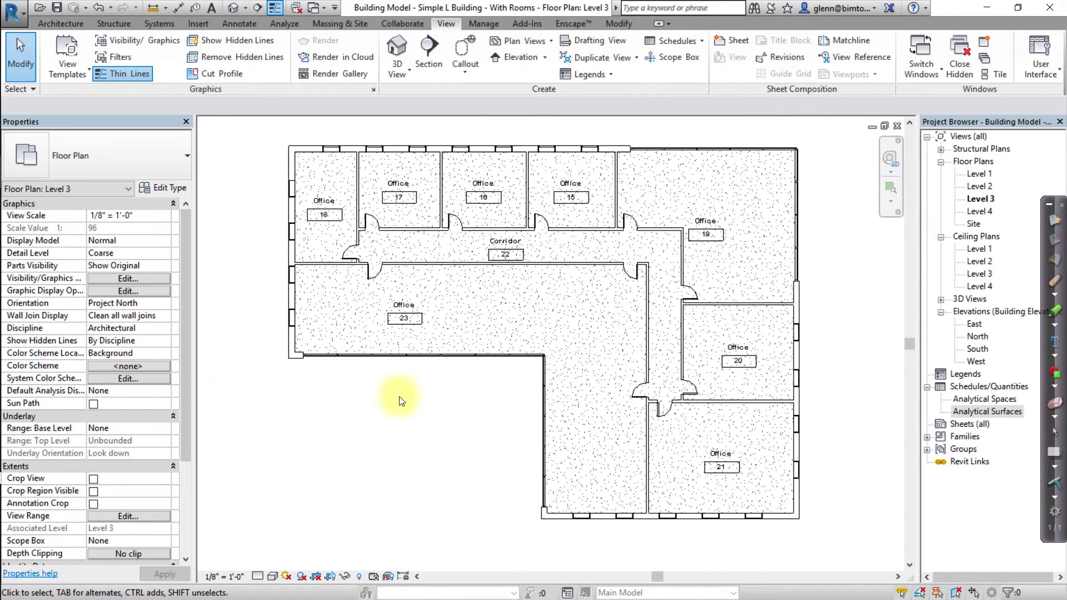
Start a new Schedule/Quantities schedule with Spaces as its category.
{"action": "left_click", "coordinate": [691, 44]}
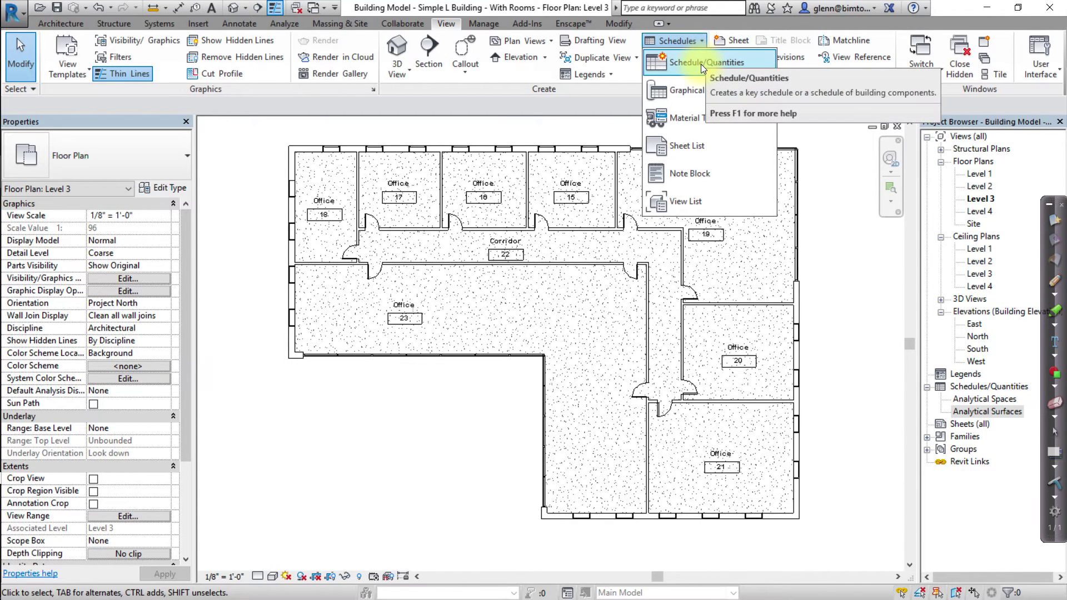
{"action": "left_click", "coordinate": [701, 65]}
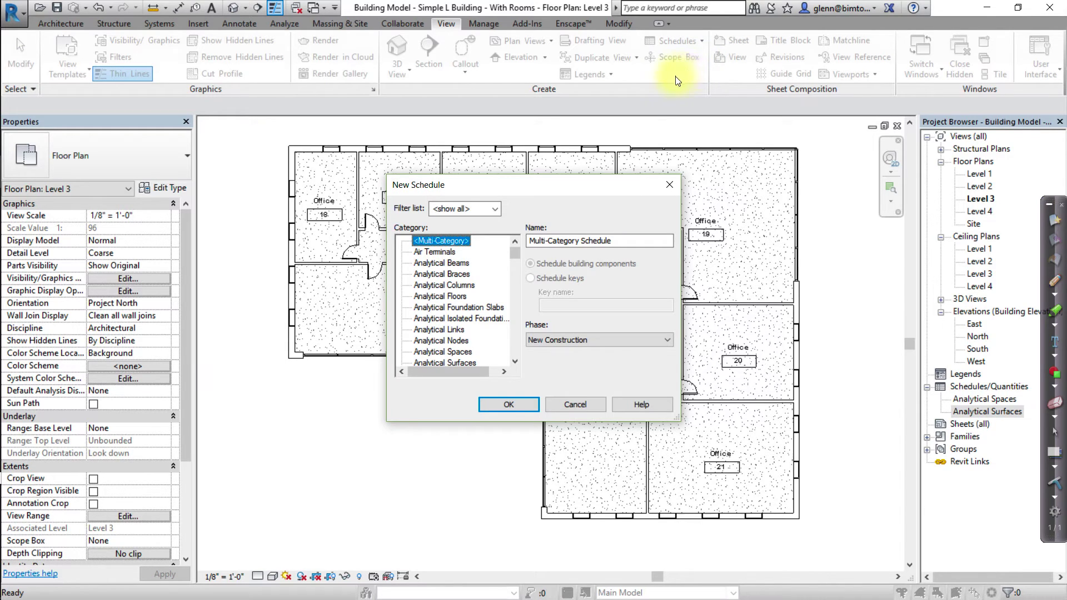
{"action": "left_click_drag", "start_coordinate": [512, 256], "coordinate": [512, 327]}
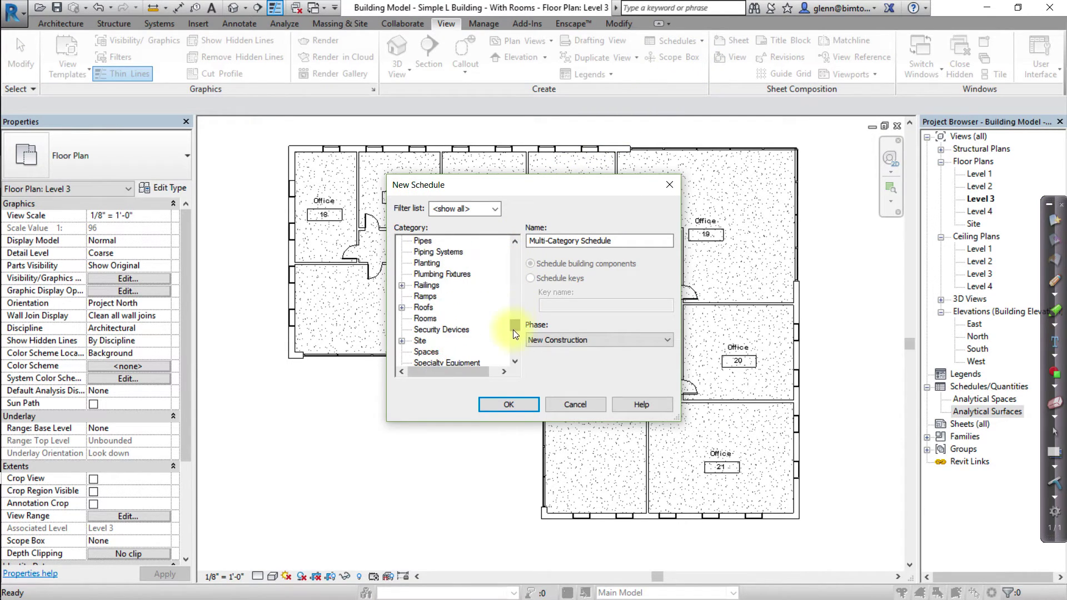
{"action": "left_click", "coordinate": [439, 355]}
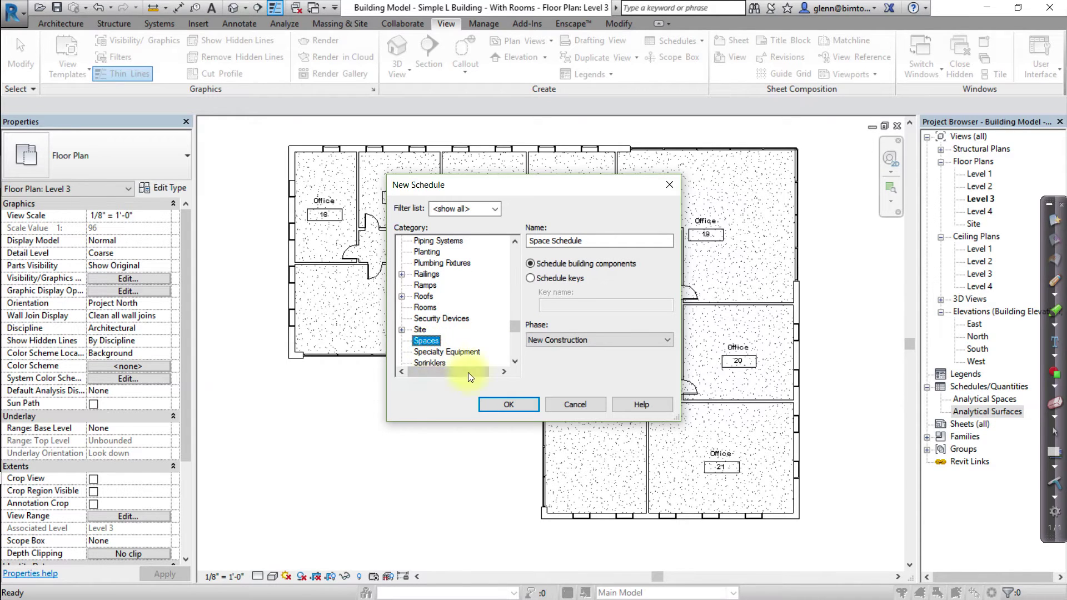
{"action": "left_click", "coordinate": [504, 405]}
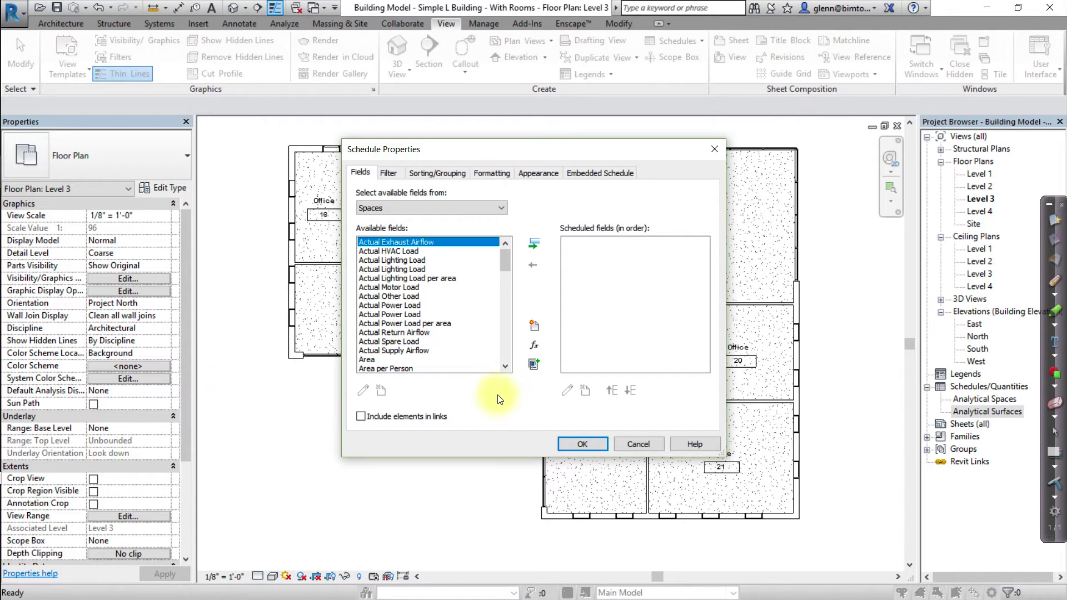
{"action": "left_click", "coordinate": [505, 366]}
{"action": "left_click", "coordinate": [502, 367]}
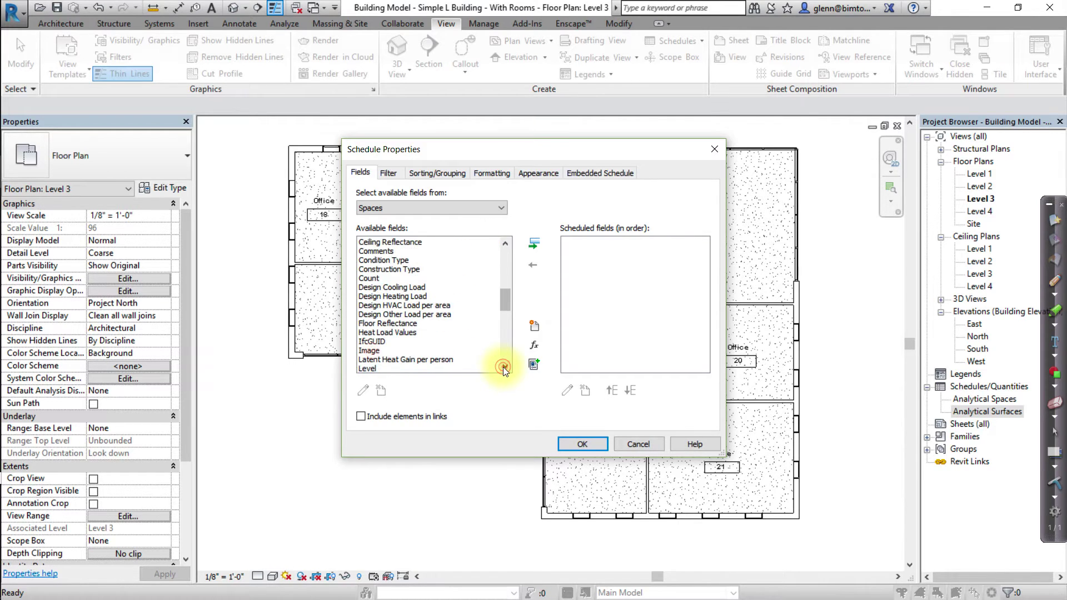
Add the Name, Space Type, Area, Number of People and Condition Type fields to the schedule.
{"action": "left_click", "coordinate": [373, 351]}
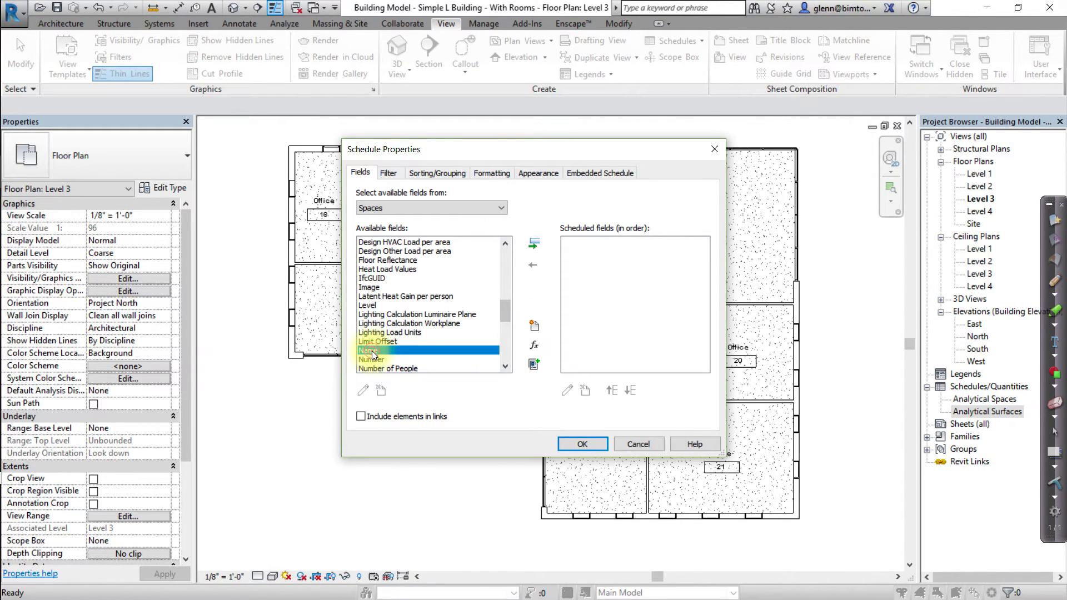
{"action": "left_click", "coordinate": [533, 243]}
{"action": "left_click_drag", "start_coordinate": [505, 303], "coordinate": [502, 329]}
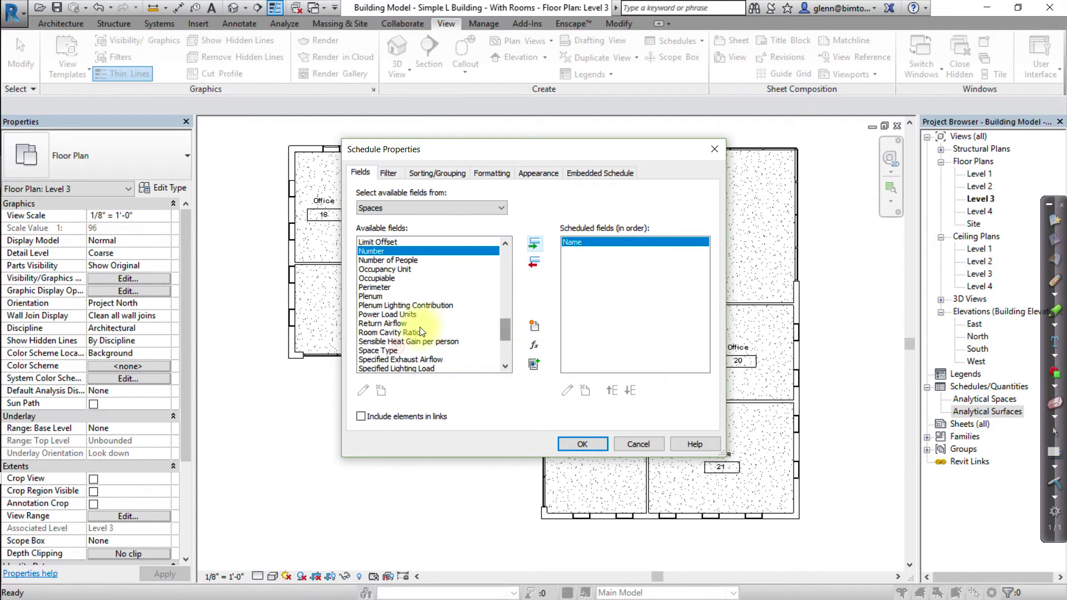
{"action": "left_click", "coordinate": [389, 350]}
{"action": "left_click", "coordinate": [535, 243]}
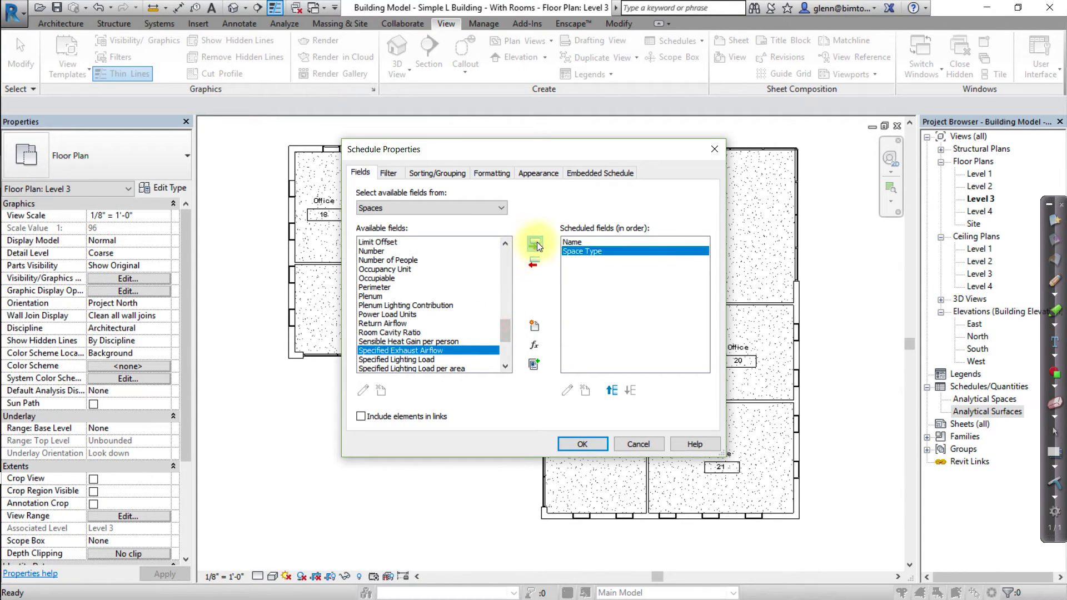
{"action": "left_click_drag", "start_coordinate": [505, 329], "coordinate": [504, 288]}
{"action": "left_click", "coordinate": [384, 305]}
{"action": "left_click", "coordinate": [538, 242]}
{"action": "left_click", "coordinate": [426, 341]}
{"action": "left_click", "coordinate": [536, 244]}
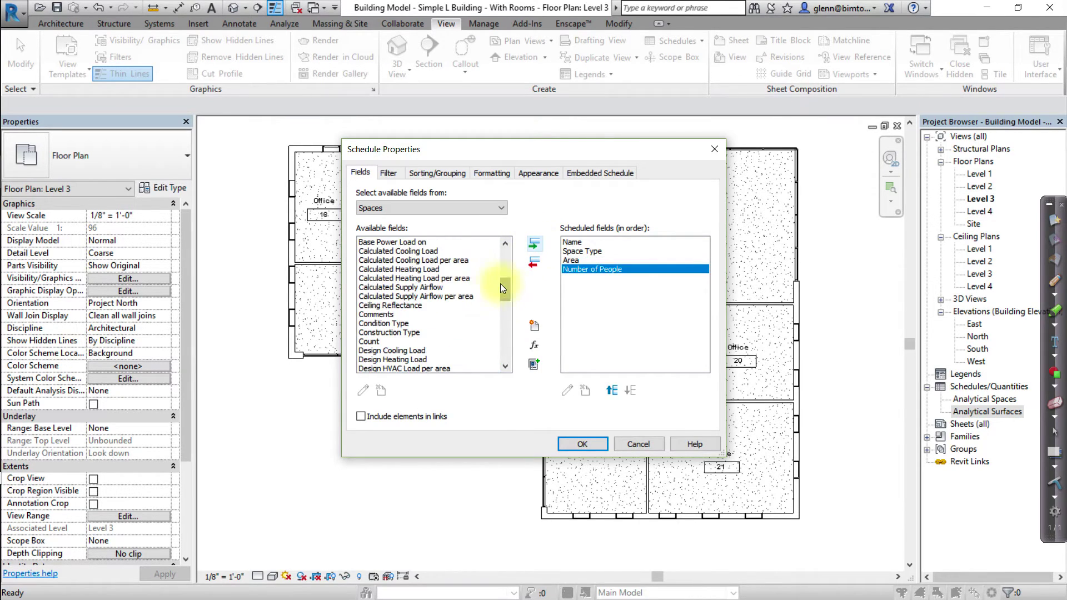
{"action": "left_click", "coordinate": [414, 323]}
{"action": "left_click", "coordinate": [536, 243]}
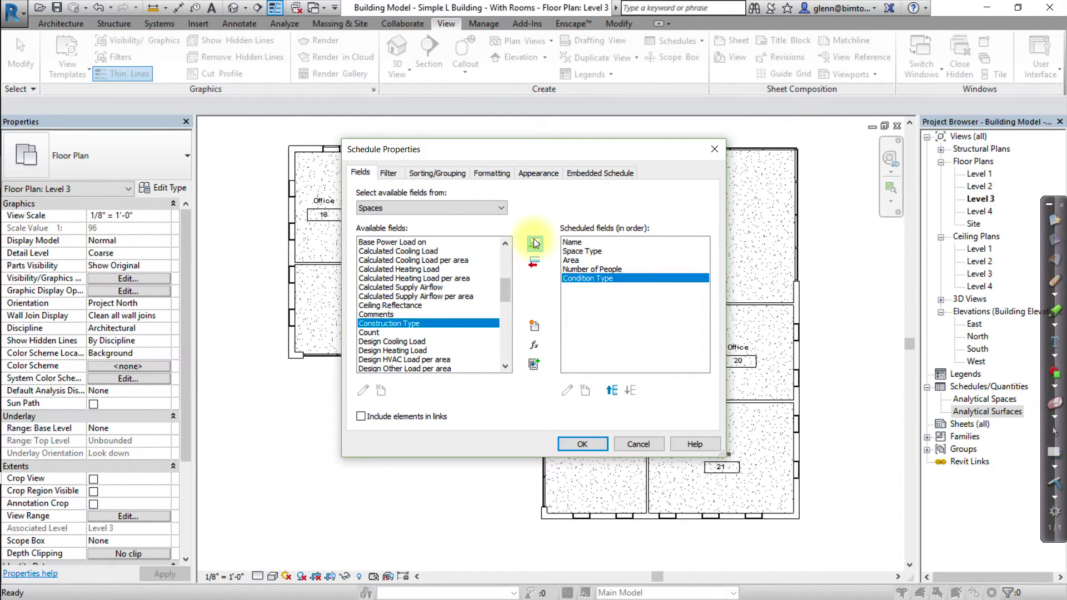
{"action": "left_click", "coordinate": [588, 444]}
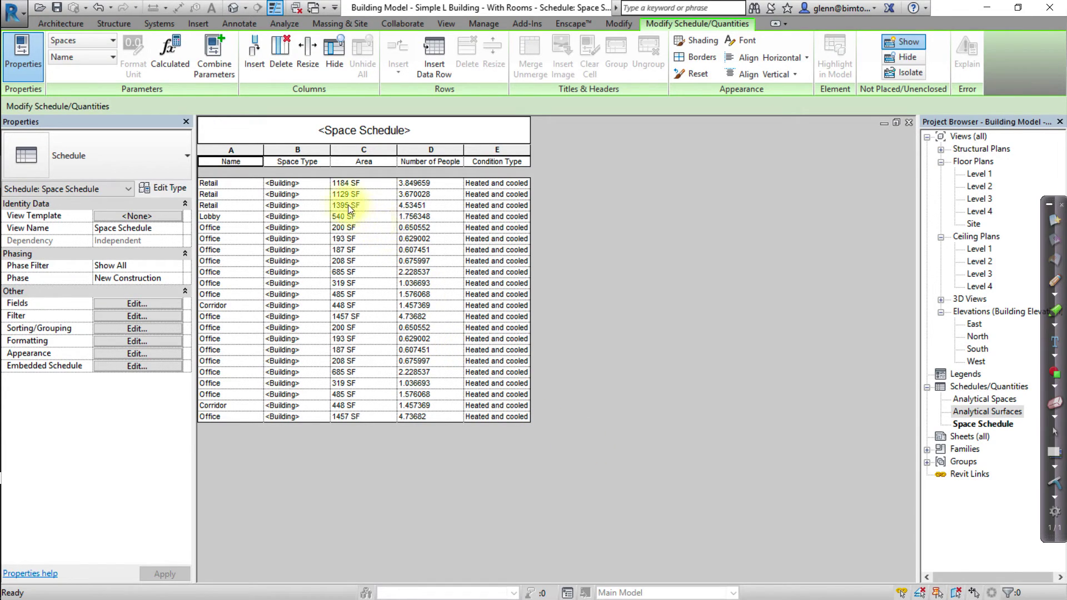
Set row 1's Space Type to Specialty Store Sales Area - Retail, filtering the list with 'reta'.
{"action": "left_click", "coordinate": [318, 184]}
{"action": "left_click", "coordinate": [318, 184]}
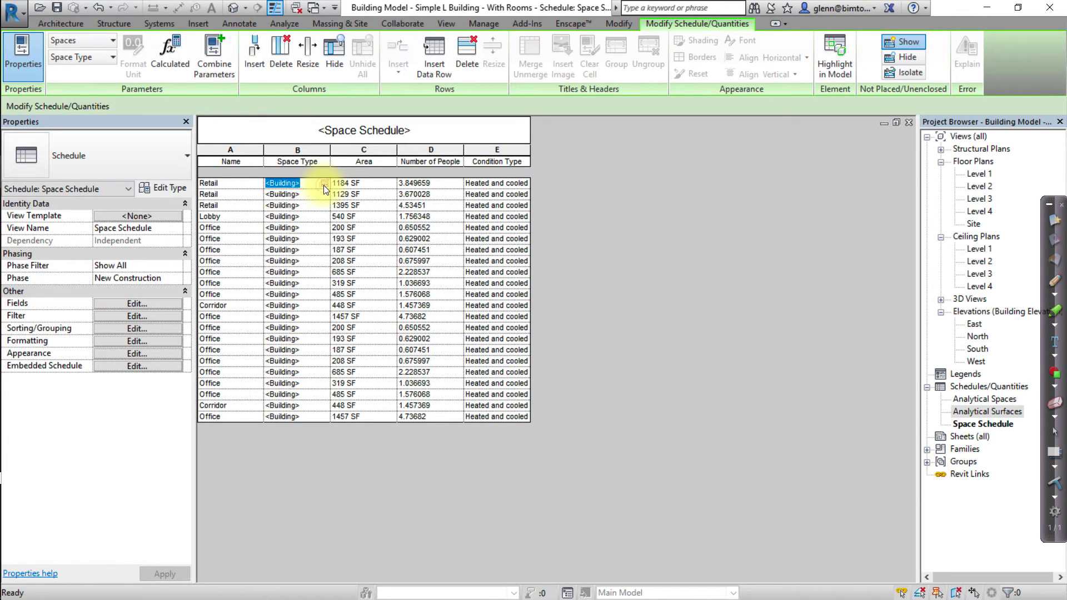
{"action": "left_click", "coordinate": [324, 184]}
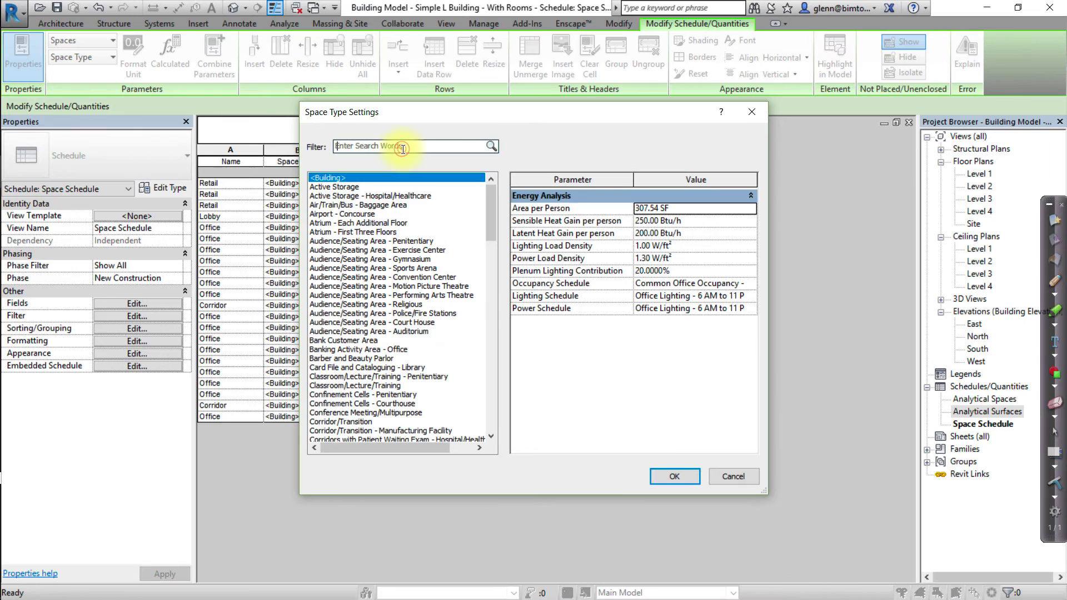
{"action": "type", "text": "reta"}
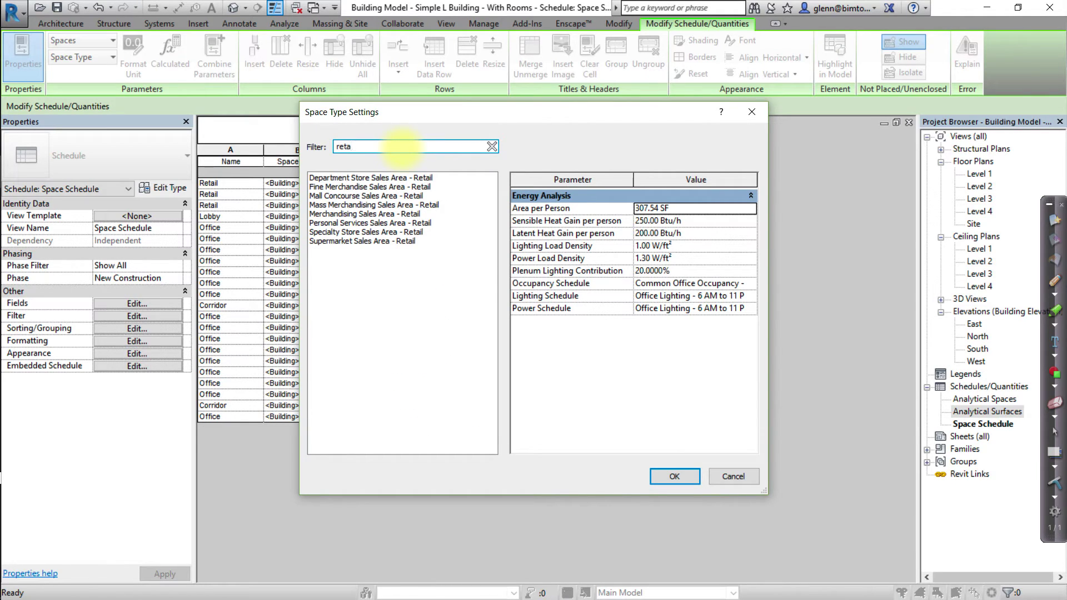
{"action": "left_click", "coordinate": [371, 231]}
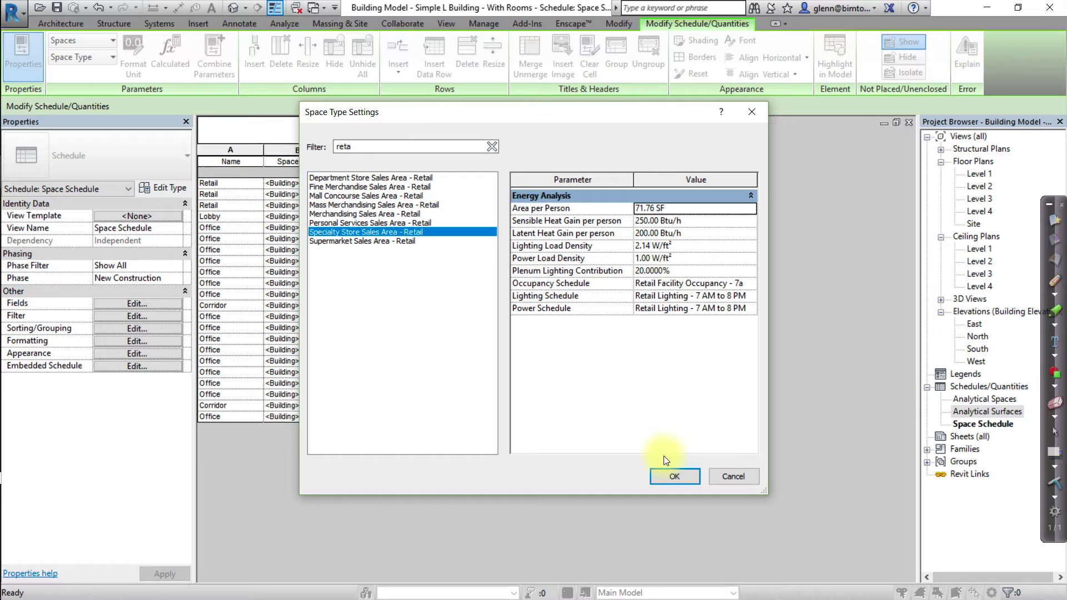
{"action": "left_click", "coordinate": [666, 473]}
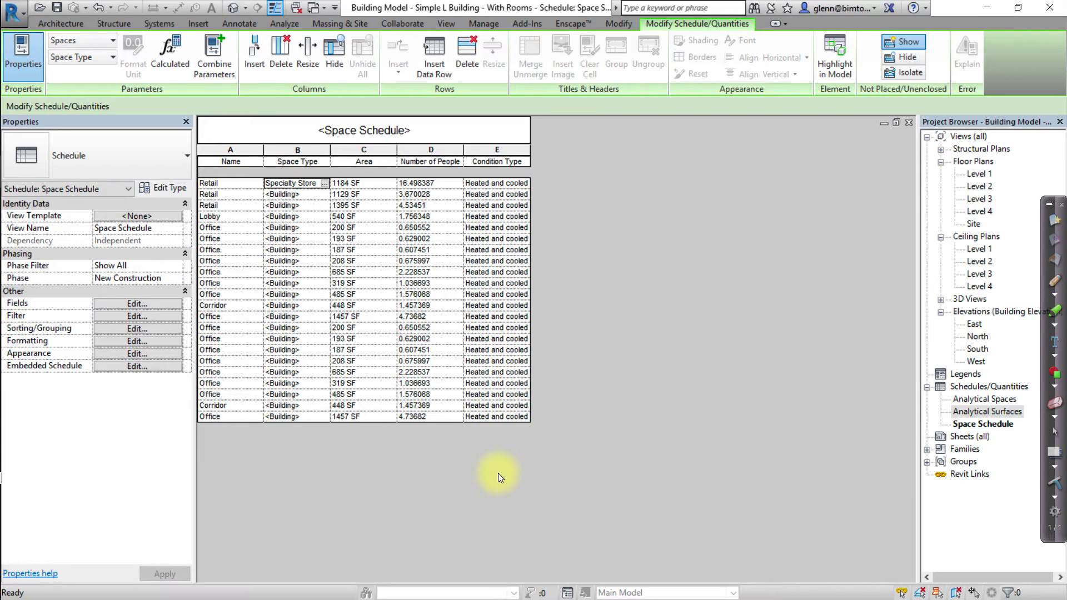
Set the Lobby row's Space Type to Lobby.
{"action": "left_click", "coordinate": [325, 218]}
{"action": "left_click", "coordinate": [325, 218]}
{"action": "left_click", "coordinate": [356, 147]}
{"action": "type", "text": "L"}
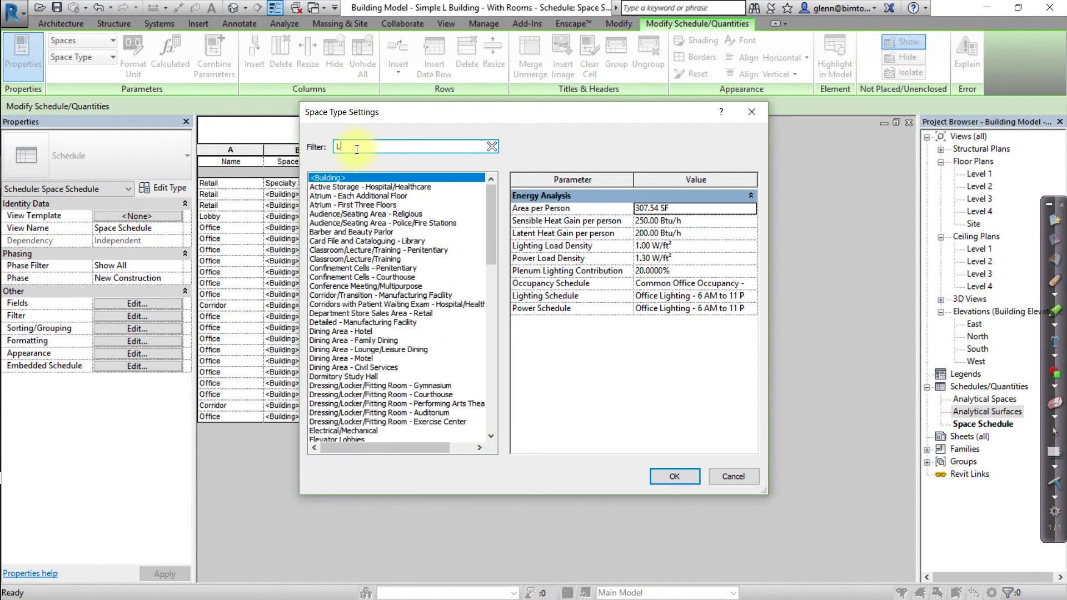
{"action": "type", "text": "obb"}
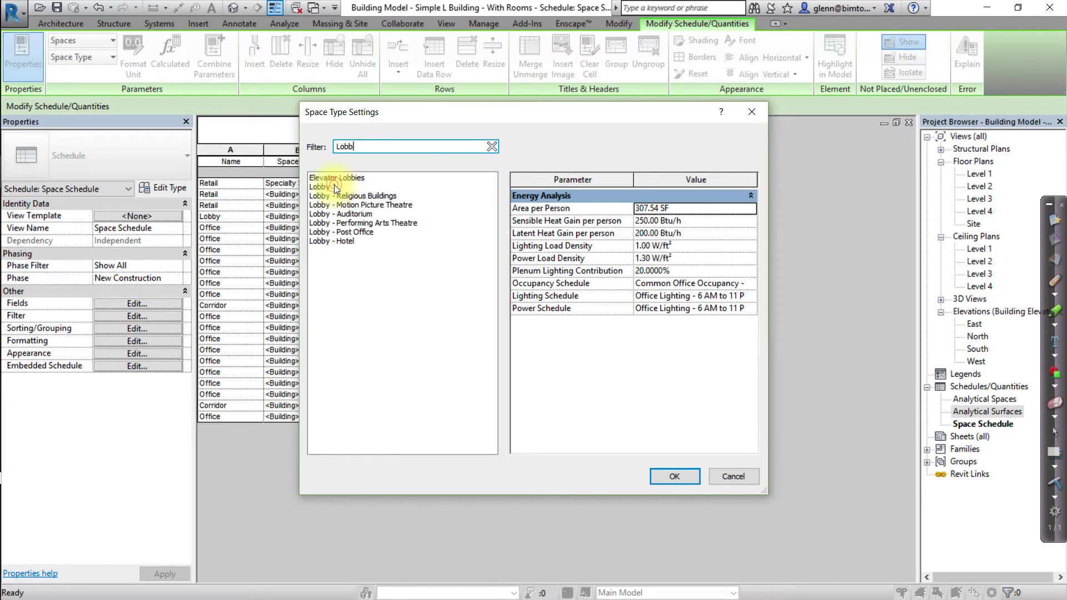
{"action": "left_click", "coordinate": [335, 187]}
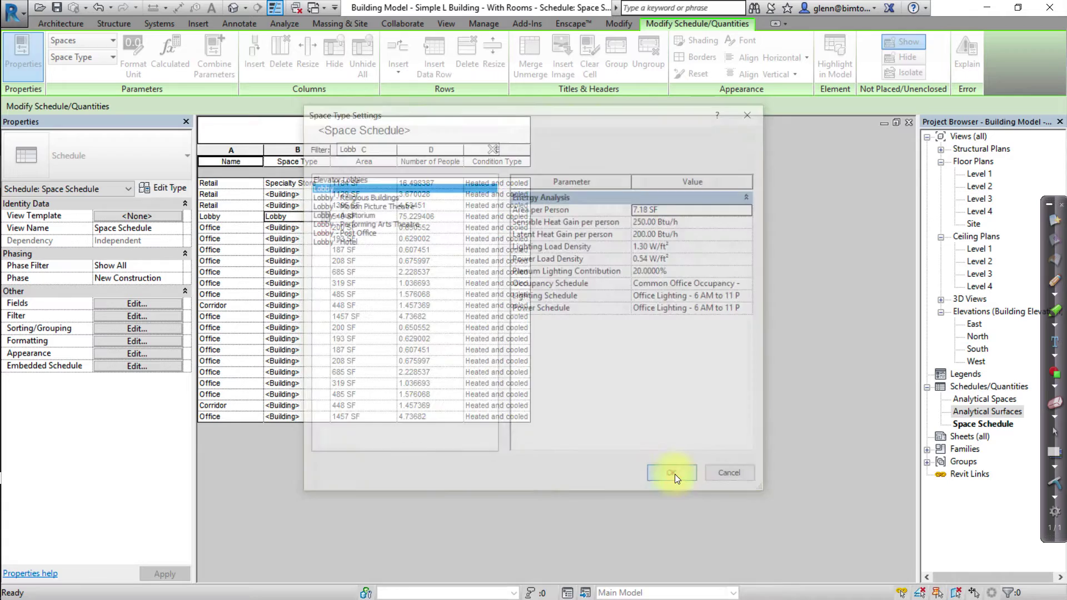
{"action": "left_click", "coordinate": [323, 229]}
Assign the Office - Open Plan space type to the office spaces.
{"action": "left_click", "coordinate": [322, 229]}
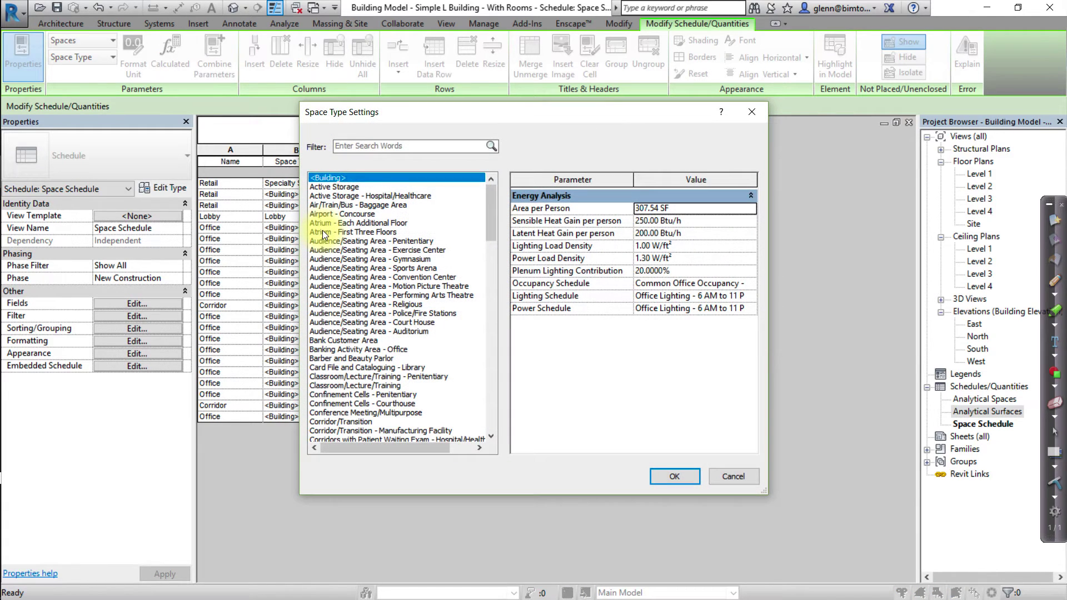
{"action": "left_click", "coordinate": [373, 147]}
{"action": "type", "text": "of"}
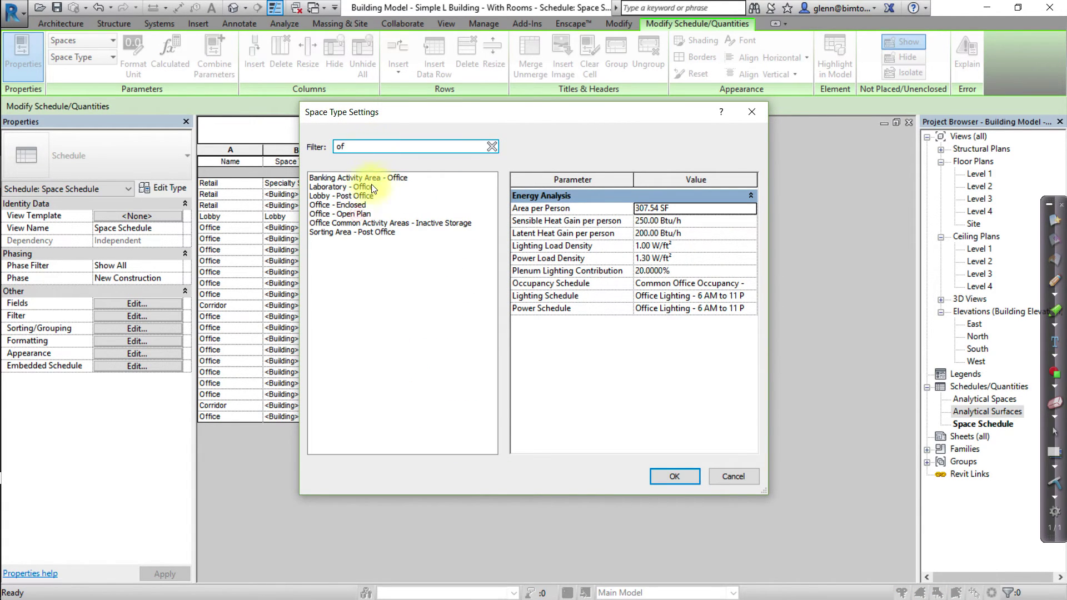
{"action": "left_click", "coordinate": [357, 214]}
{"action": "left_click", "coordinate": [673, 476]}
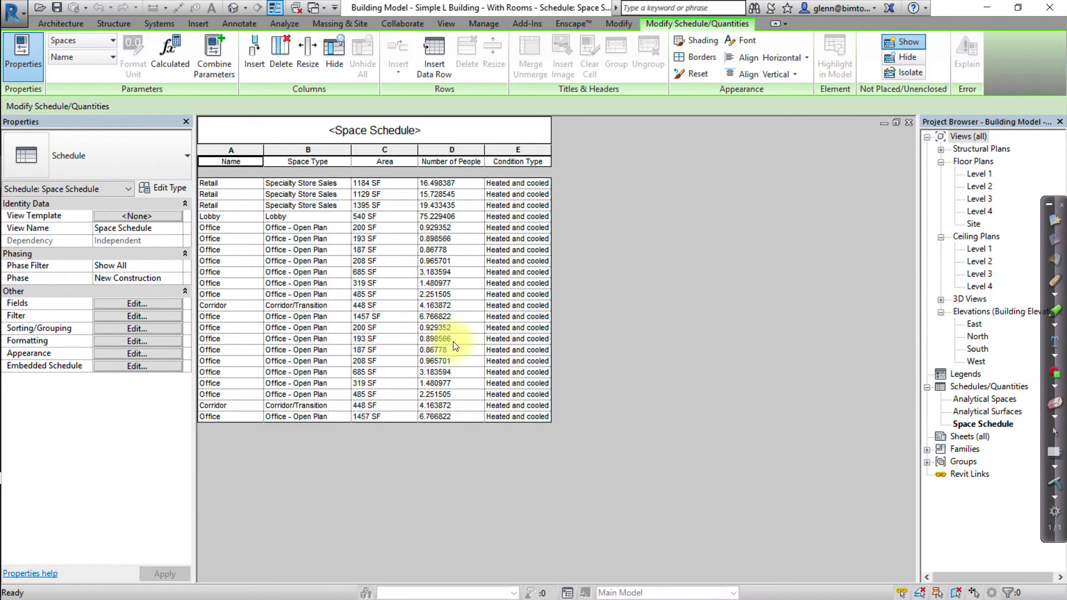
Change the Export Category in Advanced Energy Settings from Rooms to Spaces and accept both dialogs.
{"action": "left_click", "coordinate": [279, 25]}
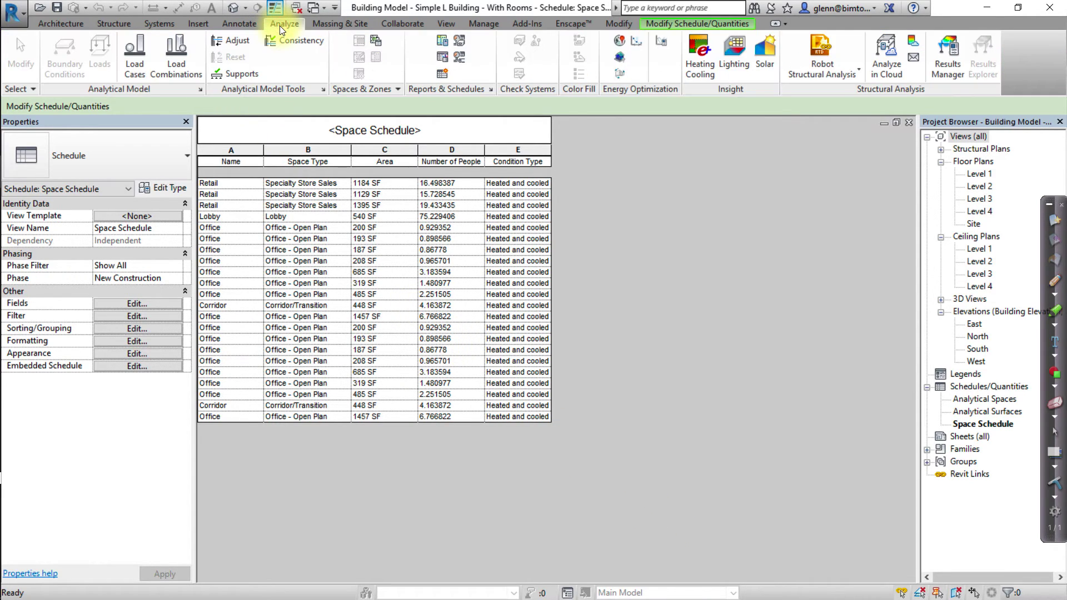
{"action": "left_click", "coordinate": [658, 42]}
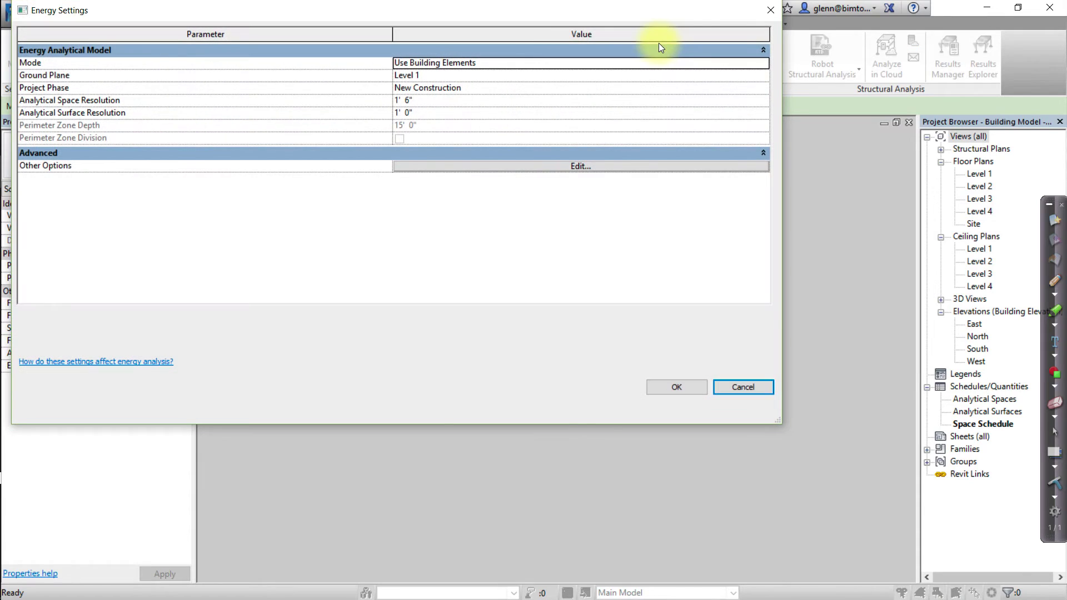
{"action": "left_click", "coordinate": [575, 167]}
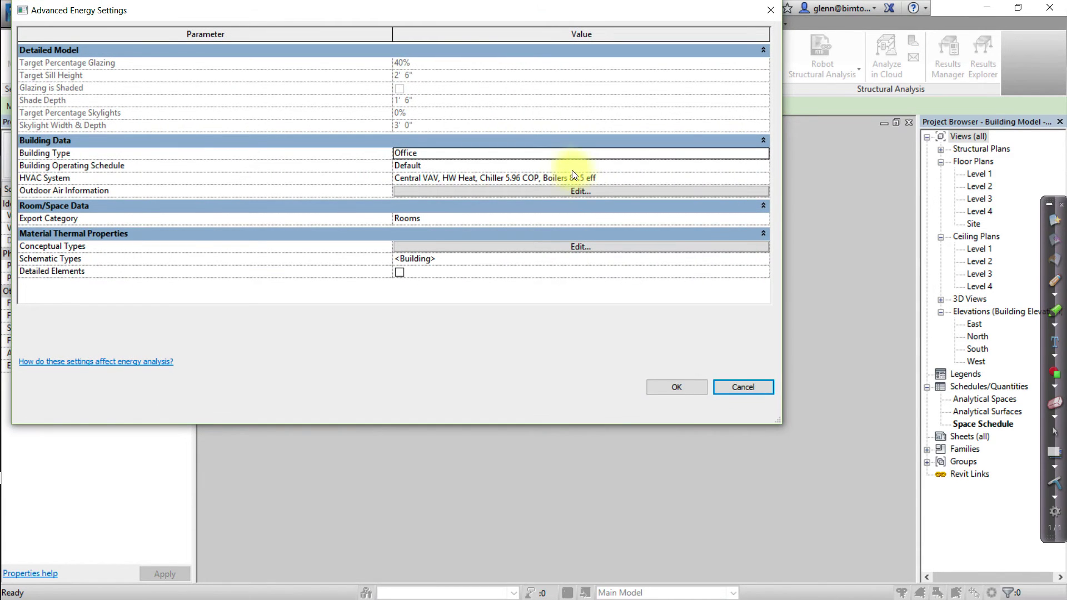
{"action": "left_click", "coordinate": [536, 219]}
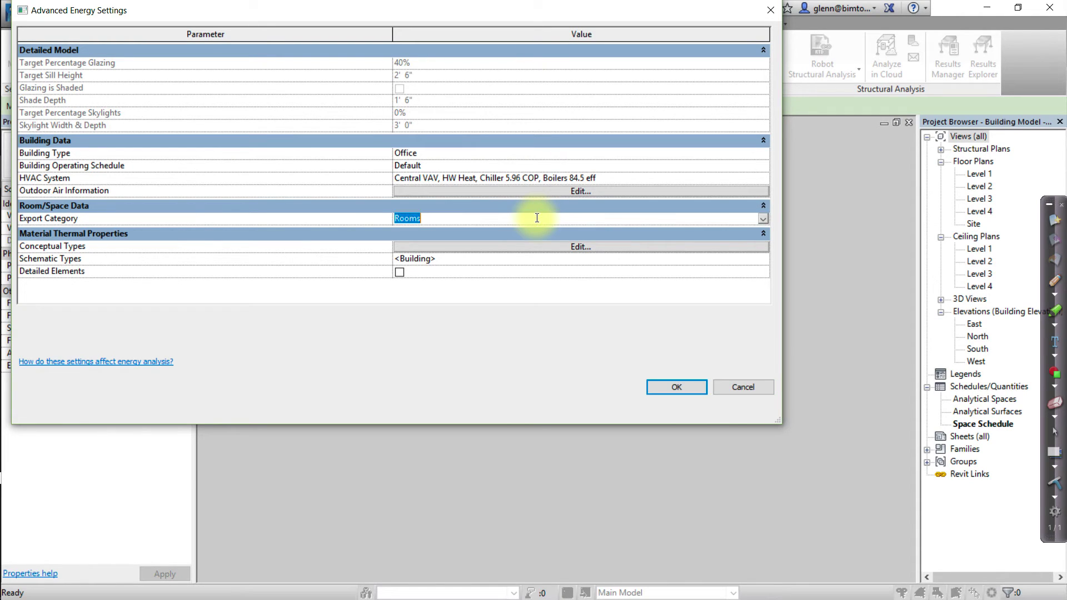
{"action": "left_click", "coordinate": [763, 219]}
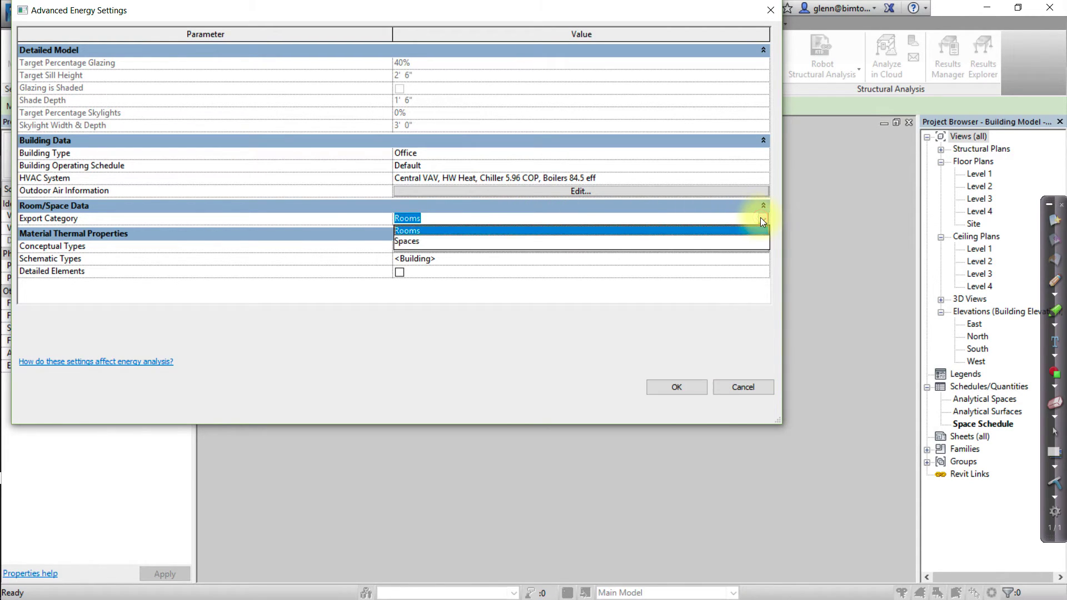
{"action": "left_click", "coordinate": [460, 242]}
{"action": "left_click", "coordinate": [676, 387]}
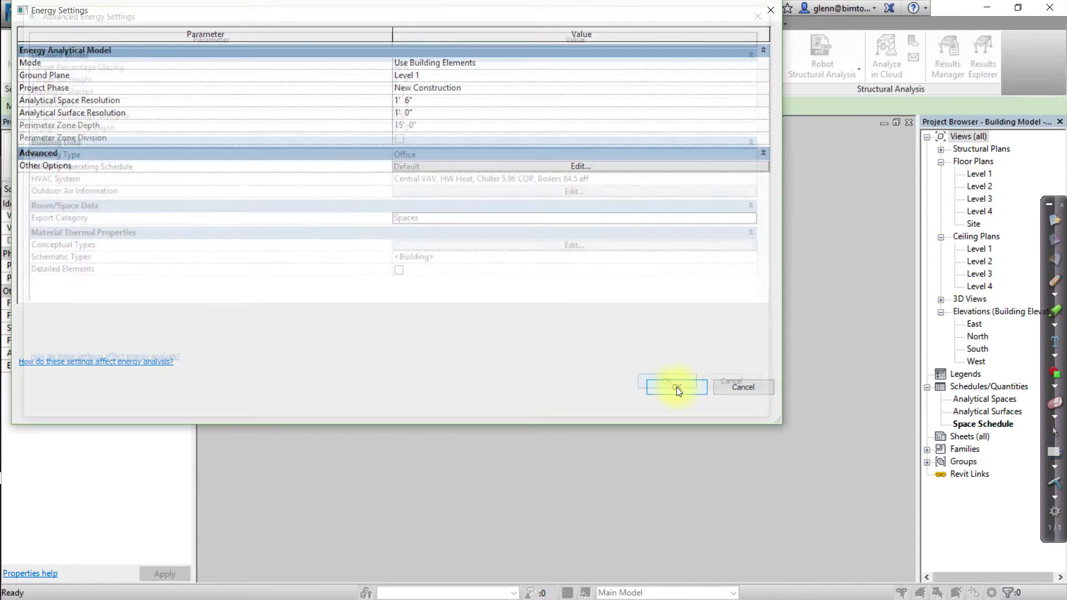
{"action": "left_click", "coordinate": [676, 387]}
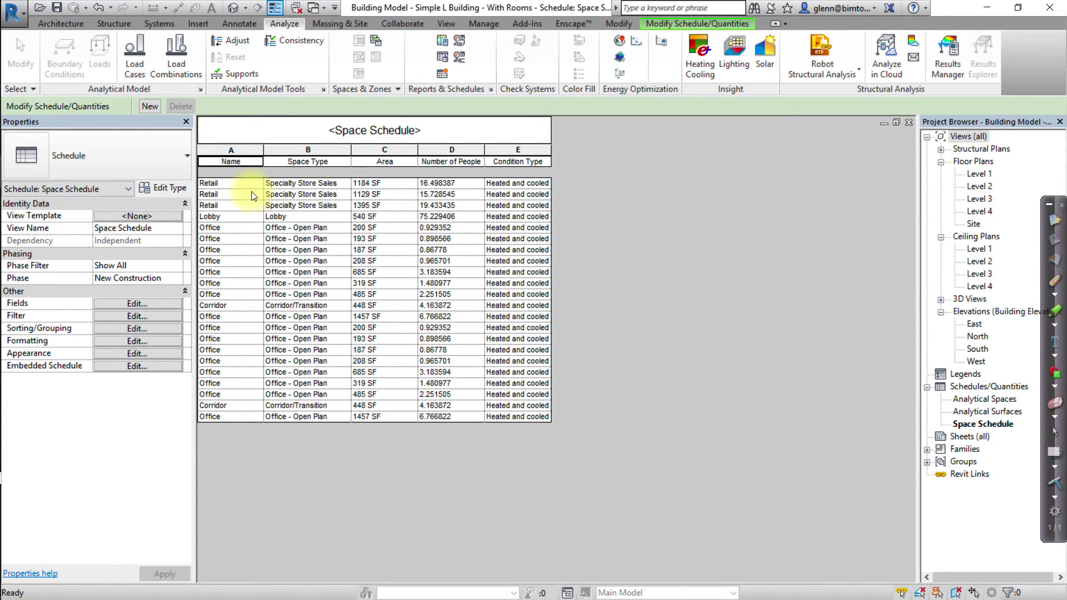
Save the project as 'Building Model - Simple L Building - With Spaces'.
{"action": "left_click", "coordinate": [23, 24]}
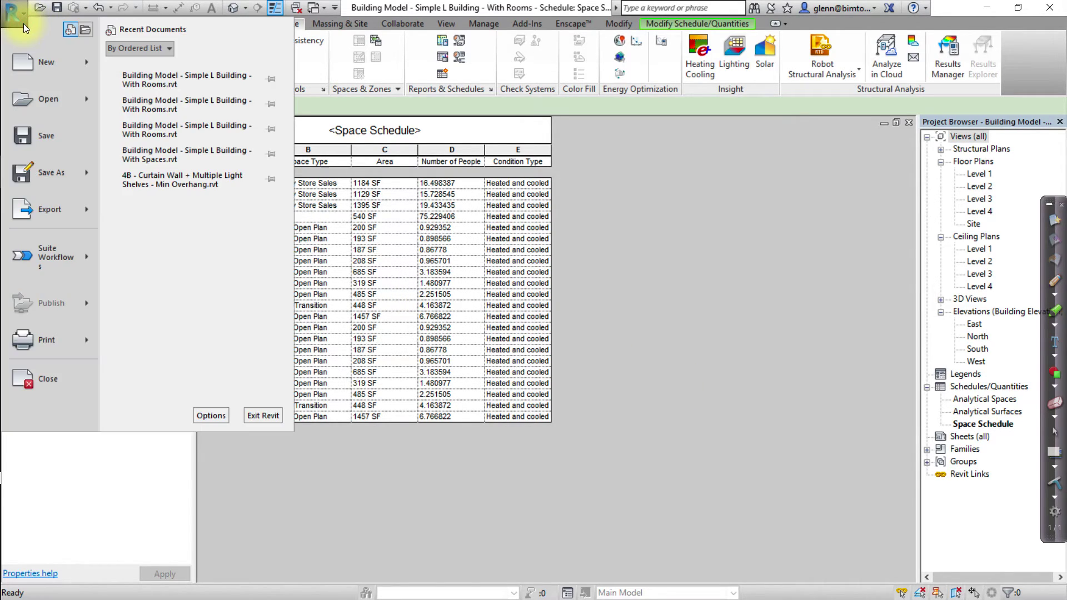
{"action": "mouse_move", "coordinate": [75, 181]}
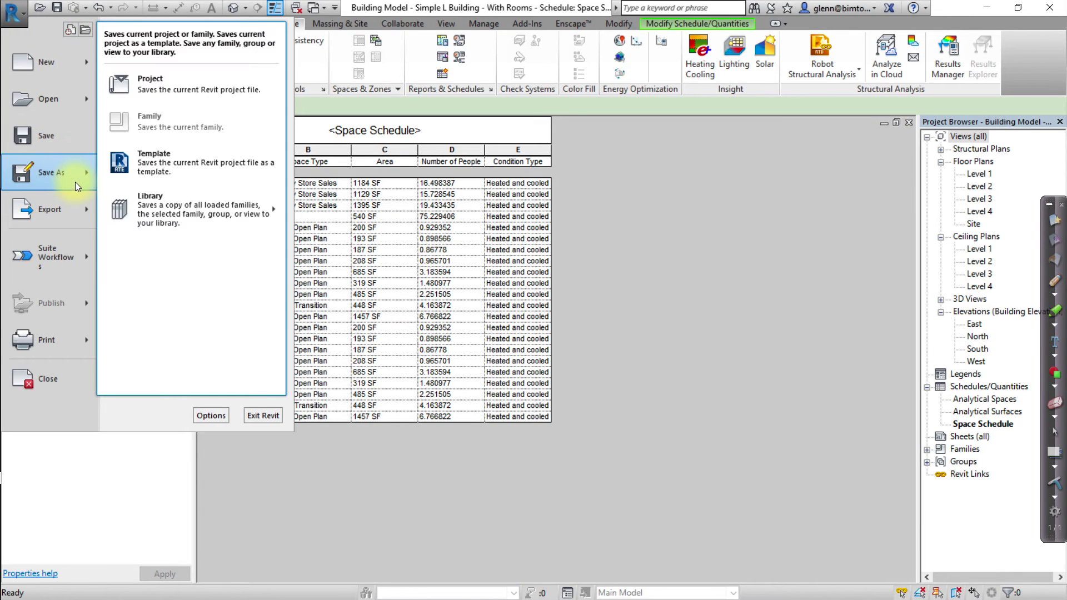
{"action": "left_click", "coordinate": [163, 90]}
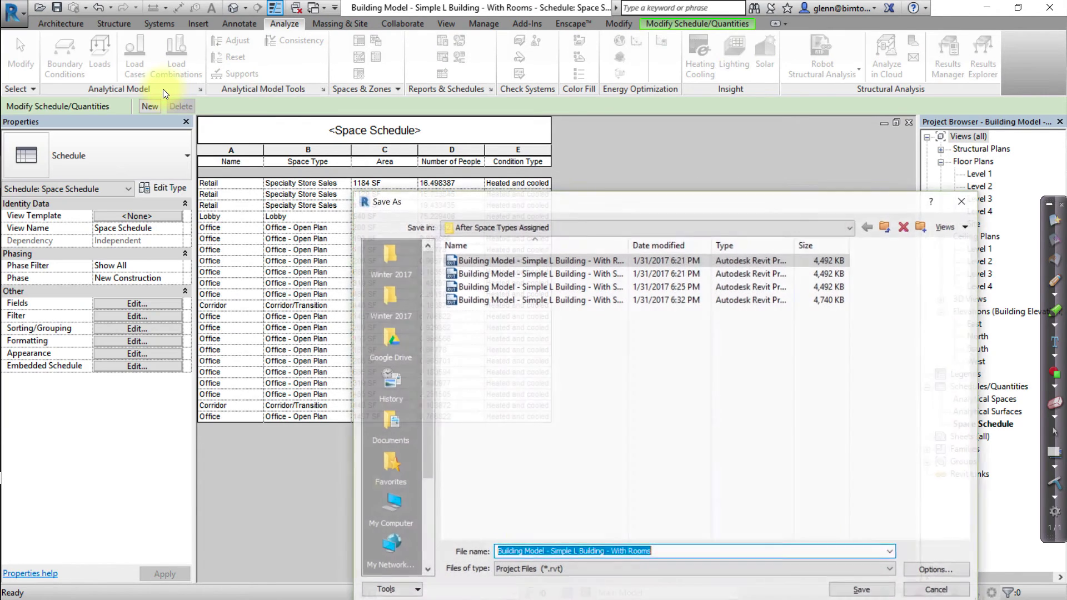
{"action": "double_click", "coordinate": [640, 552]}
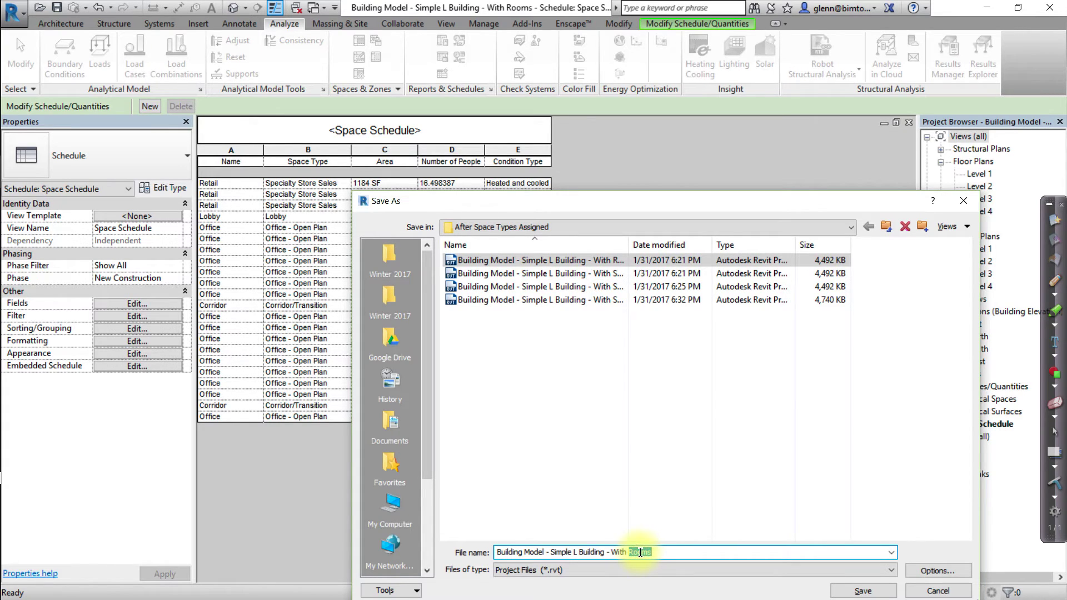
{"action": "type", "text": "Sp"}
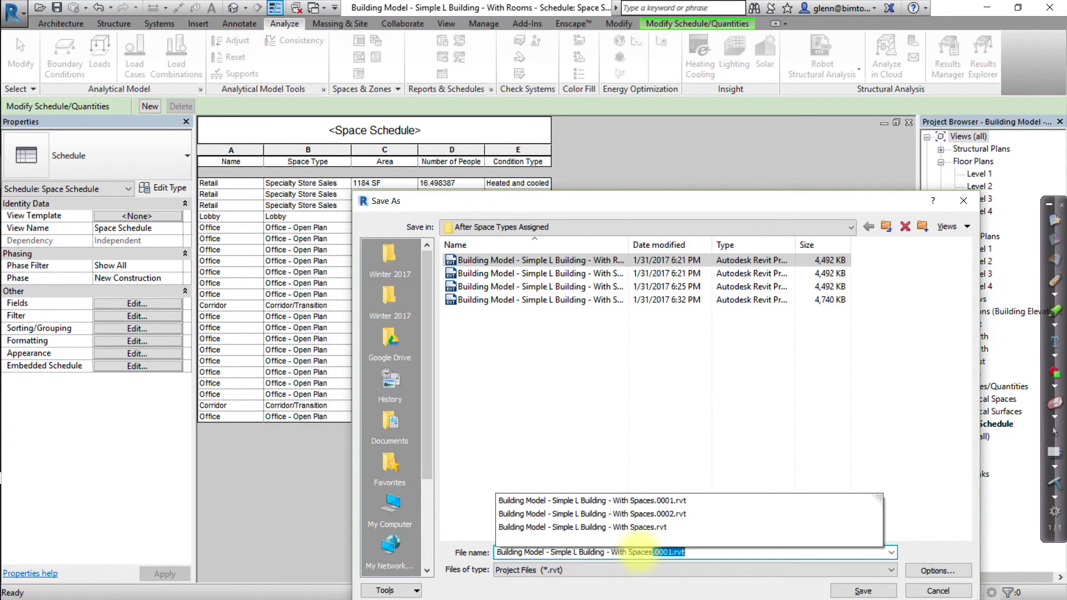
{"action": "type", "text": "aces"}
{"action": "key", "text": "Delete"}
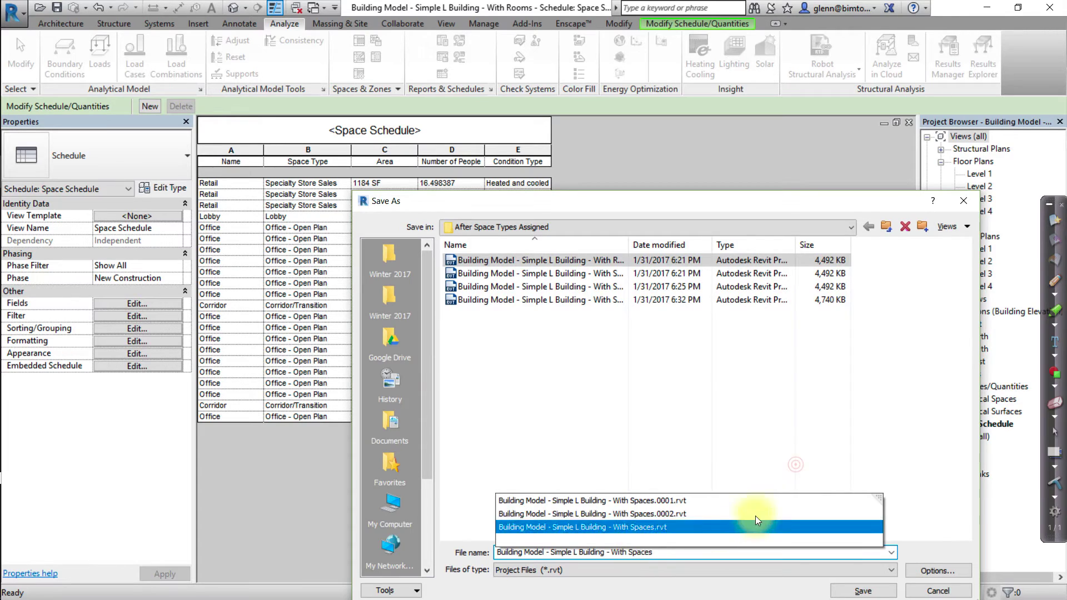
{"action": "left_click", "coordinate": [796, 465]}
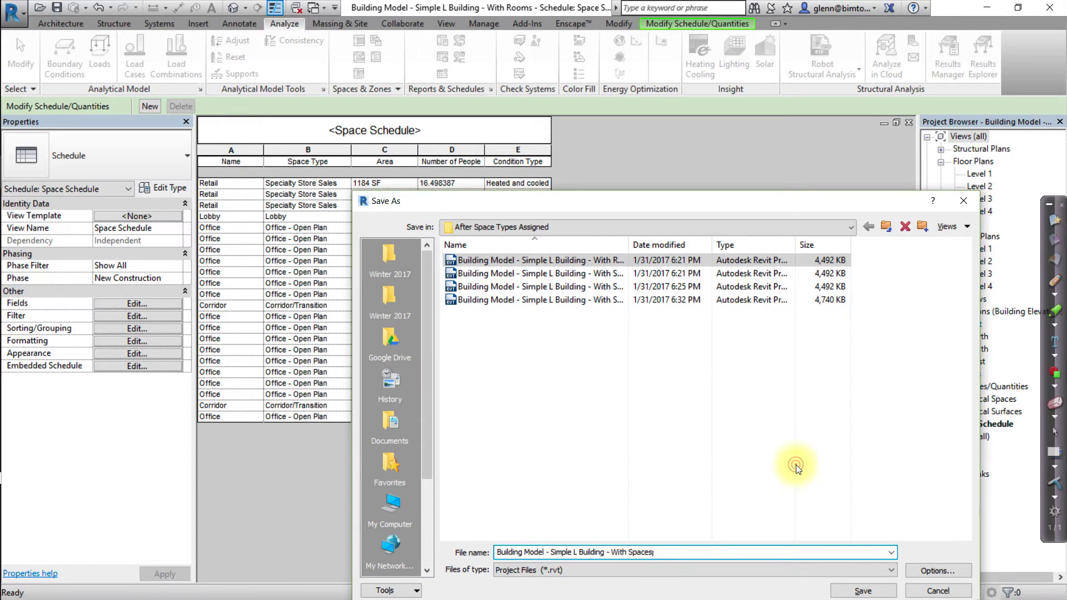
{"action": "left_click", "coordinate": [862, 591]}
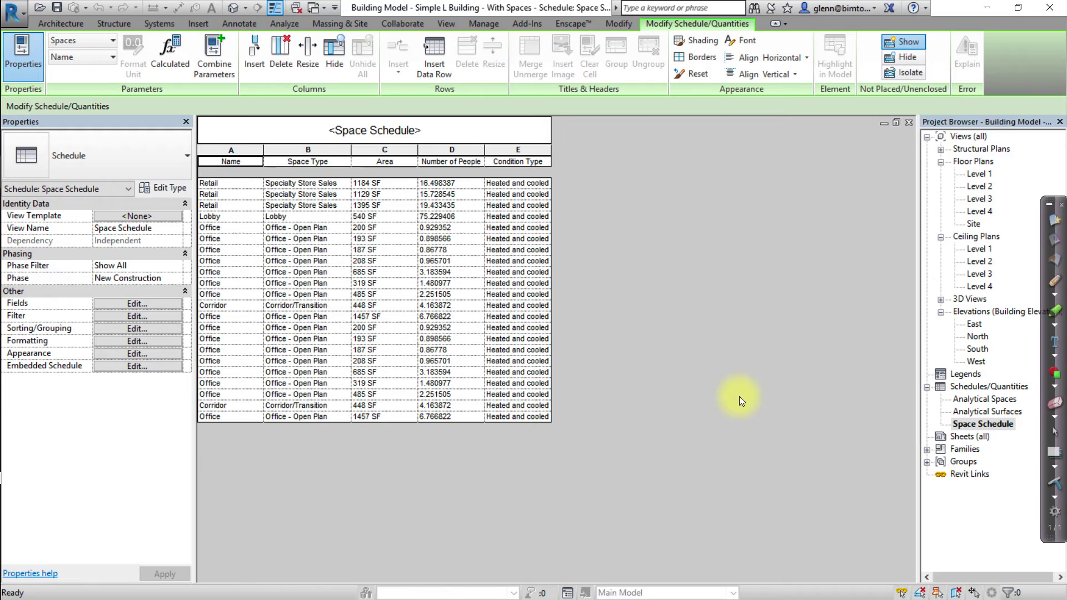
Generate with Update Energy Analytical Model and acknowledge the successful creation.
{"action": "left_click", "coordinate": [292, 25]}
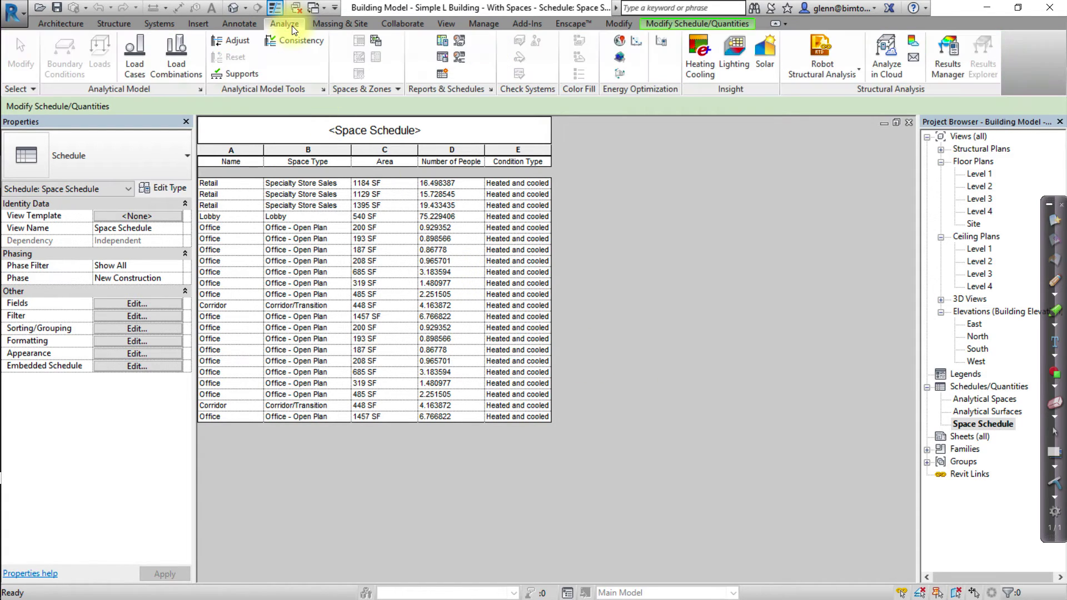
{"action": "left_click", "coordinate": [620, 74]}
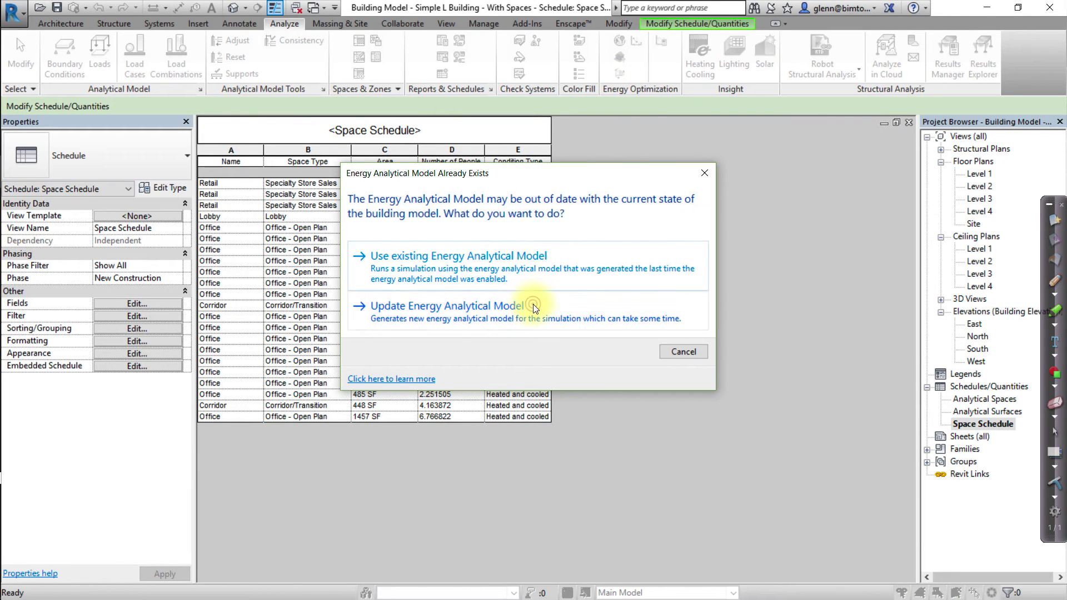
{"action": "left_click", "coordinate": [533, 305]}
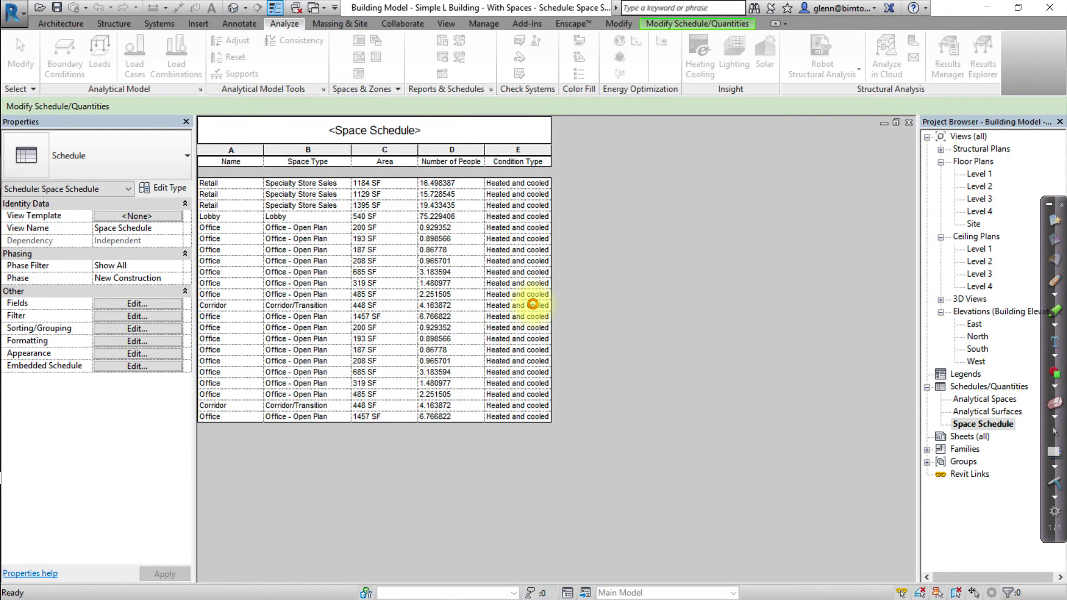
{"action": "left_click", "coordinate": [591, 355]}
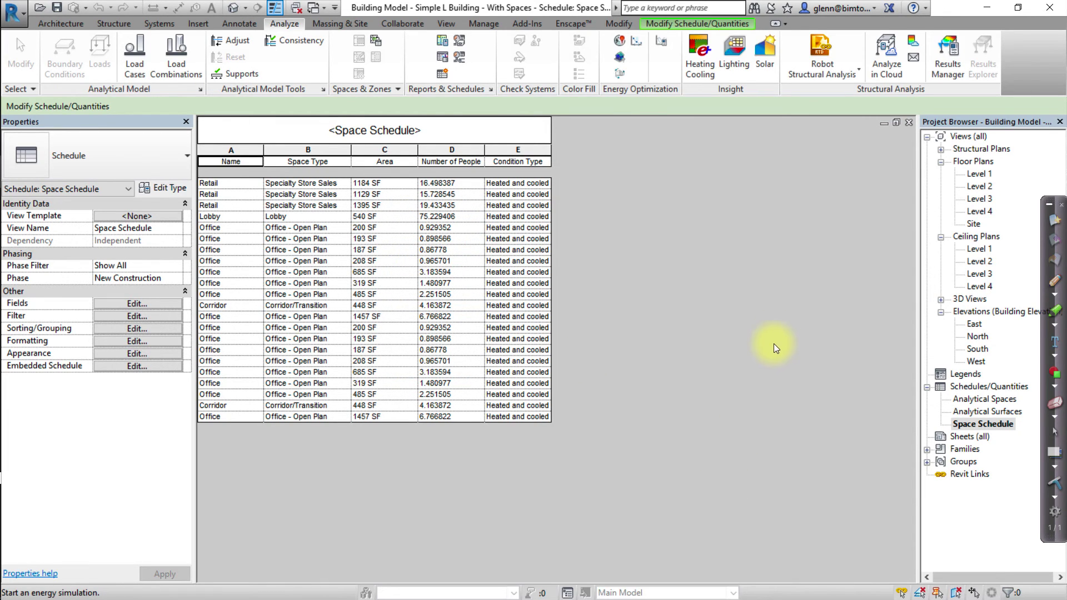
Open the energy results in Insight 360 and limit Operating Schedule to start at 12/6.
{"action": "left_click", "coordinate": [638, 42]}
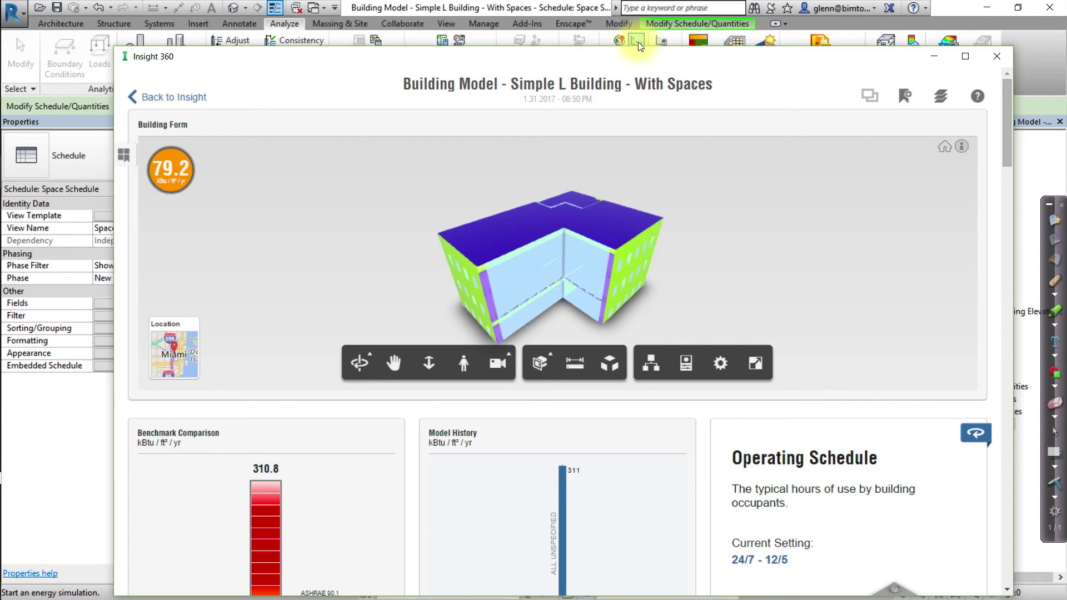
{"action": "scroll", "coordinate": [1004, 473], "scroll_direction": "down", "scroll_amount": 8}
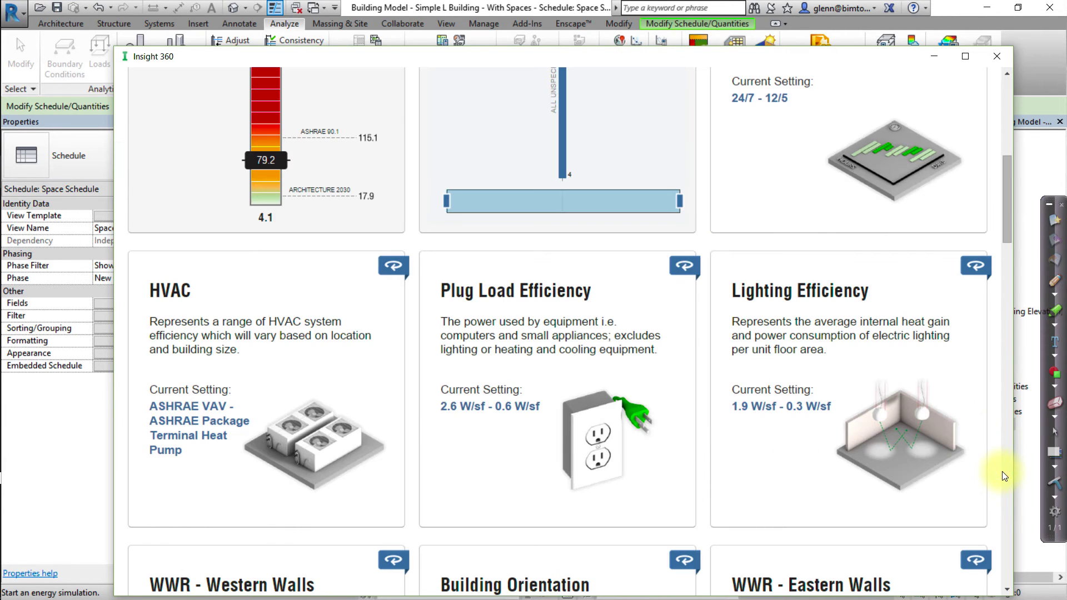
{"action": "scroll", "coordinate": [1004, 173], "scroll_direction": "up", "scroll_amount": 3}
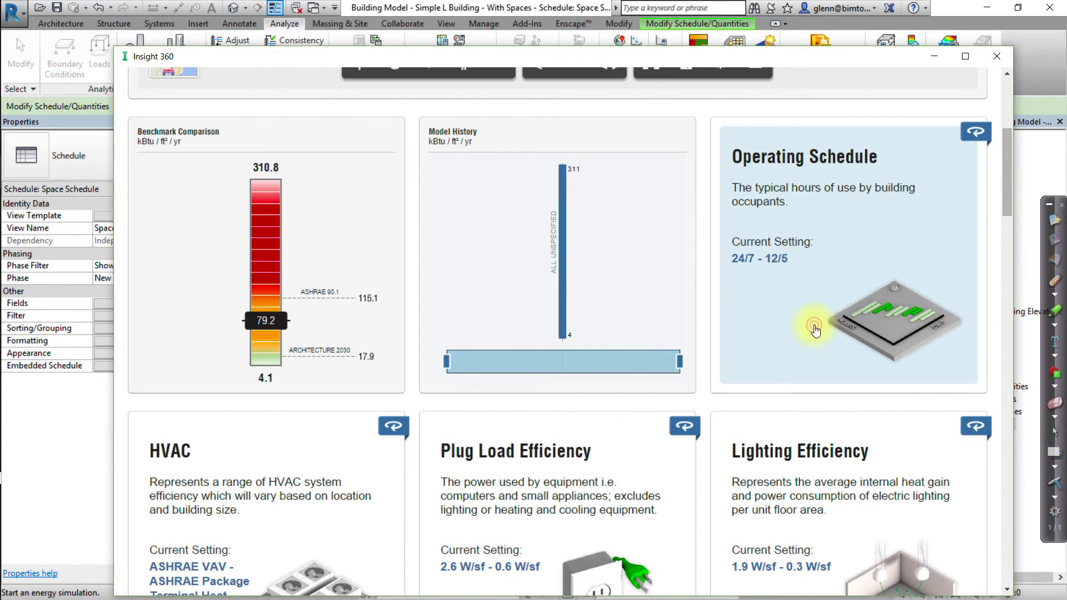
{"action": "left_click", "coordinate": [815, 332]}
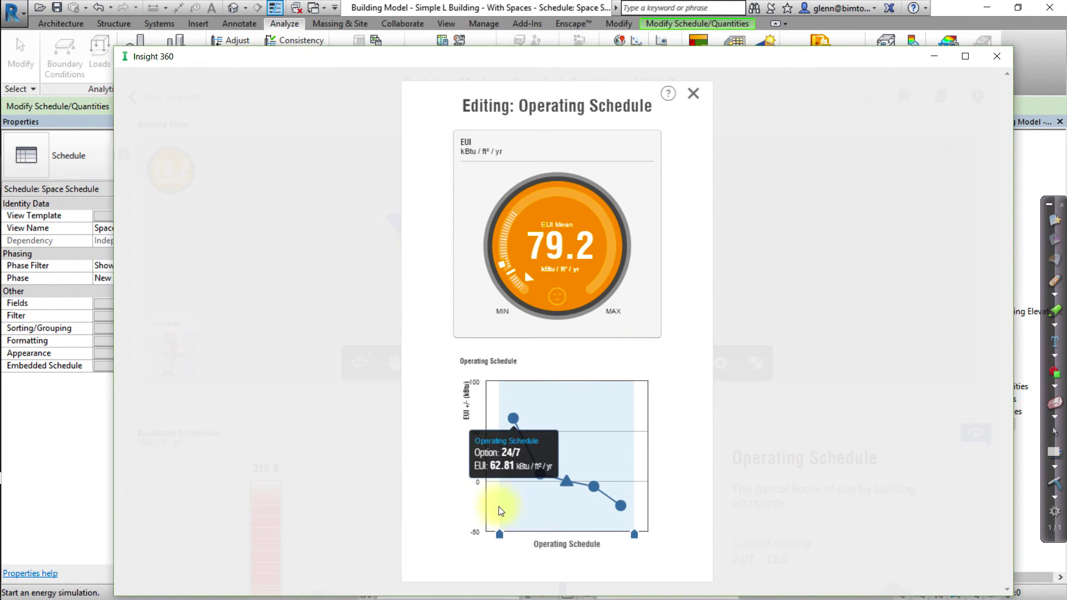
{"action": "left_click_drag", "start_coordinate": [498, 533], "coordinate": [608, 533]}
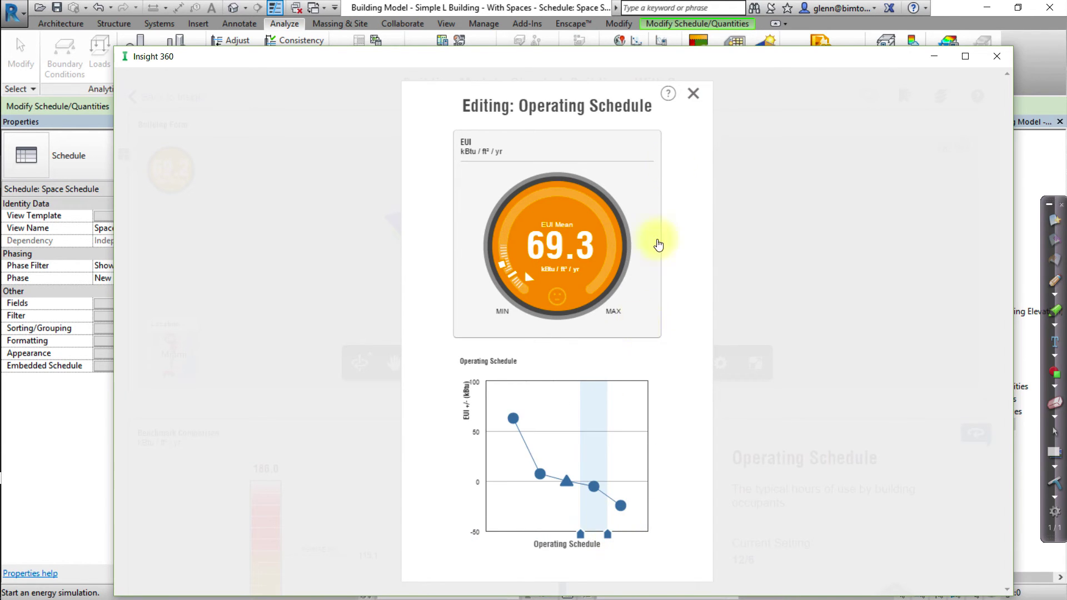
{"action": "left_click", "coordinate": [693, 94]}
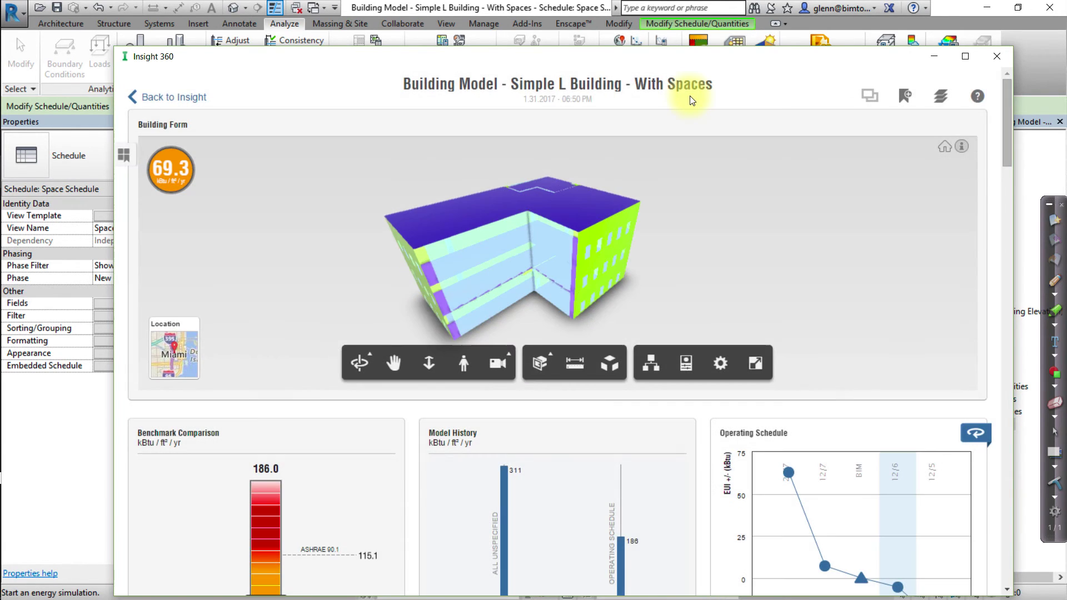
Restrict Lighting Efficiency to the 0.7 and 0.3 W/sf options.
{"action": "left_click_drag", "start_coordinate": [1006, 147], "coordinate": [1001, 233]}
{"action": "left_click", "coordinate": [754, 420]}
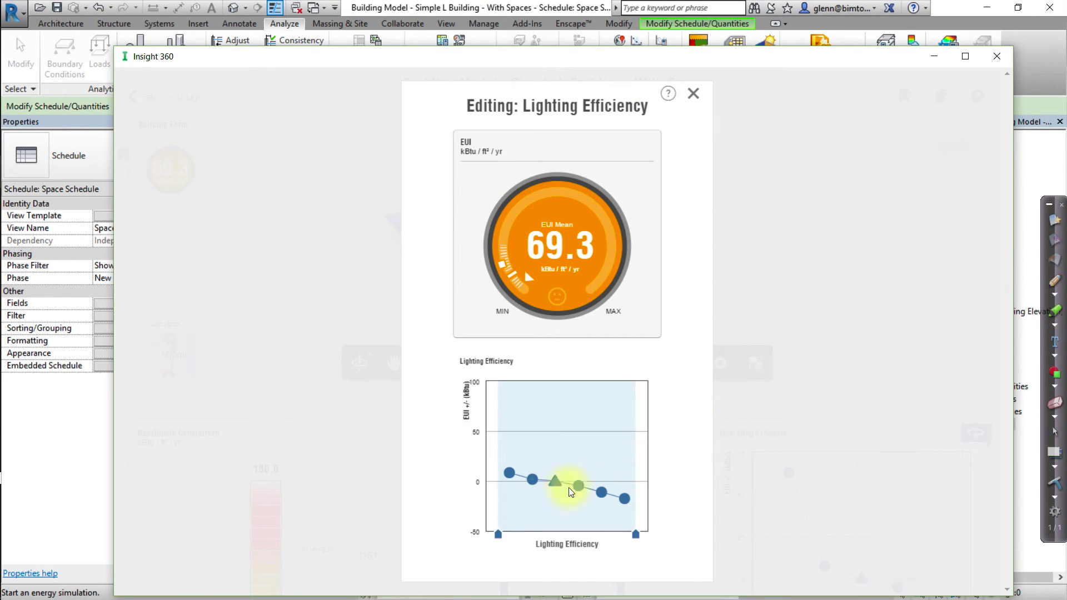
{"action": "mouse_move", "coordinate": [507, 529]}
{"action": "left_click_drag", "start_coordinate": [507, 529], "coordinate": [592, 528]}
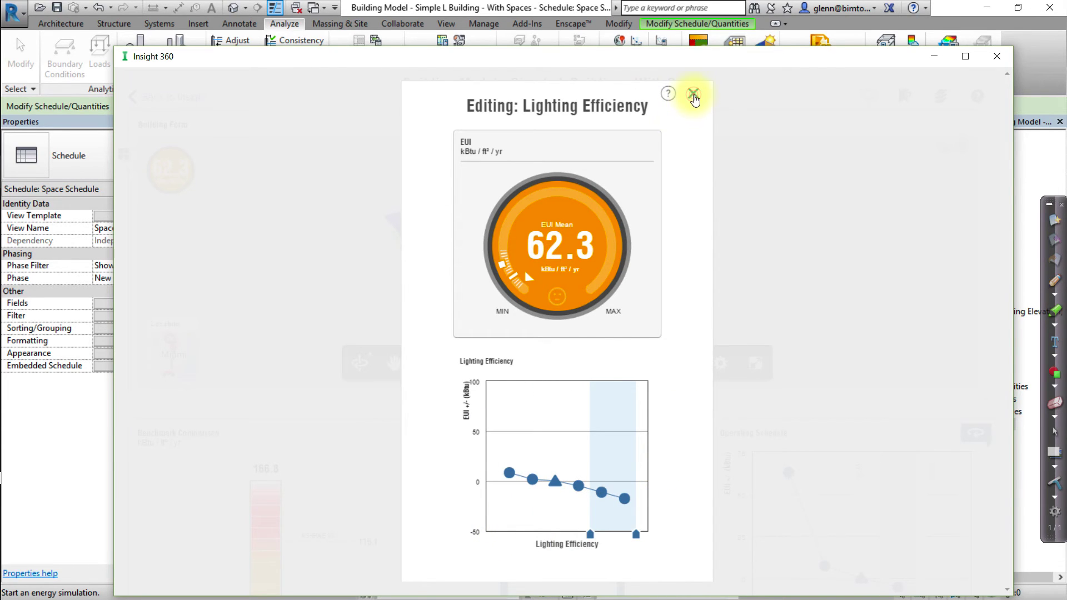
{"action": "left_click", "coordinate": [693, 96]}
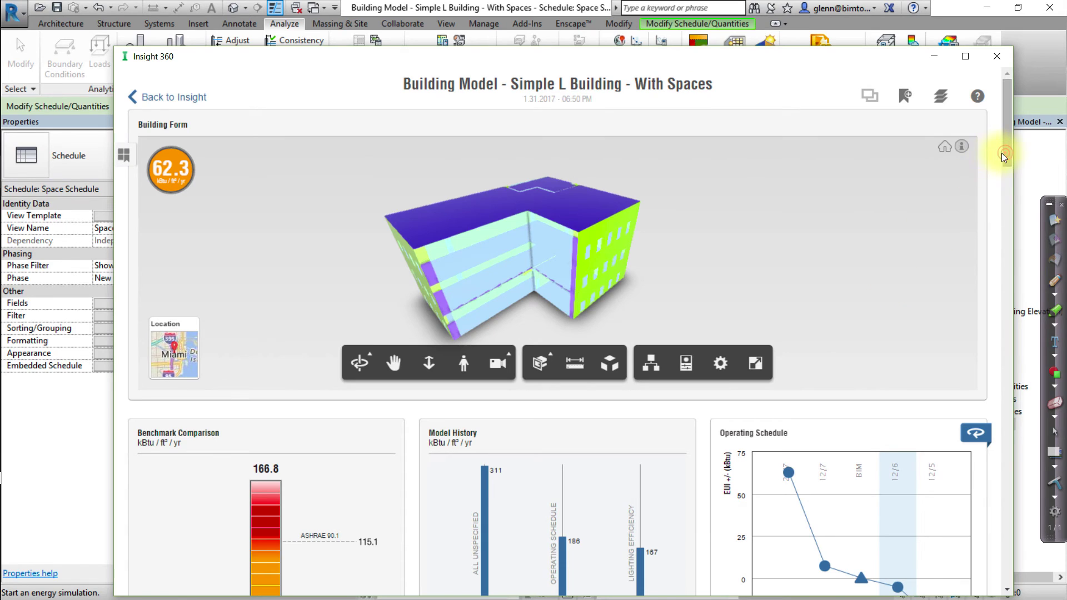
Restrict Plug Load Efficiency to its two most efficient options.
{"action": "left_click", "coordinate": [1006, 210]}
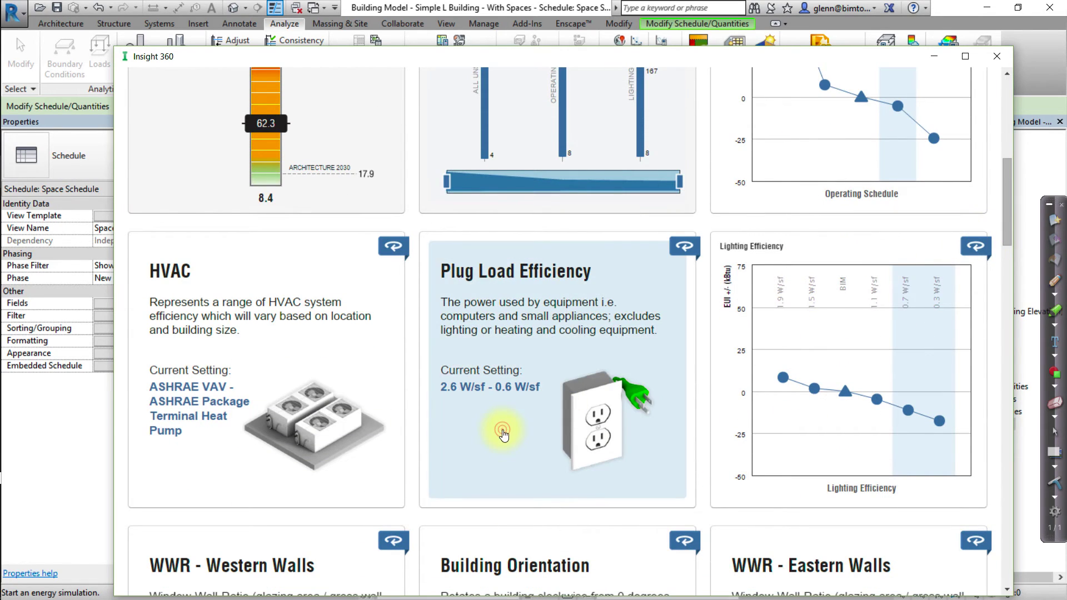
{"action": "left_click", "coordinate": [508, 430]}
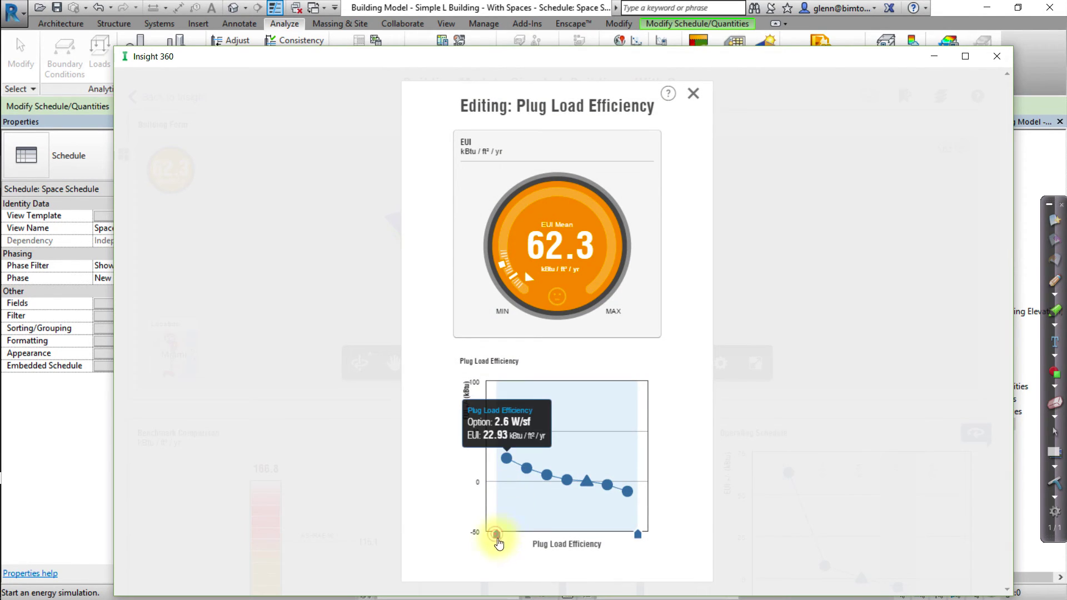
{"action": "left_click_drag", "start_coordinate": [492, 533], "coordinate": [617, 533]}
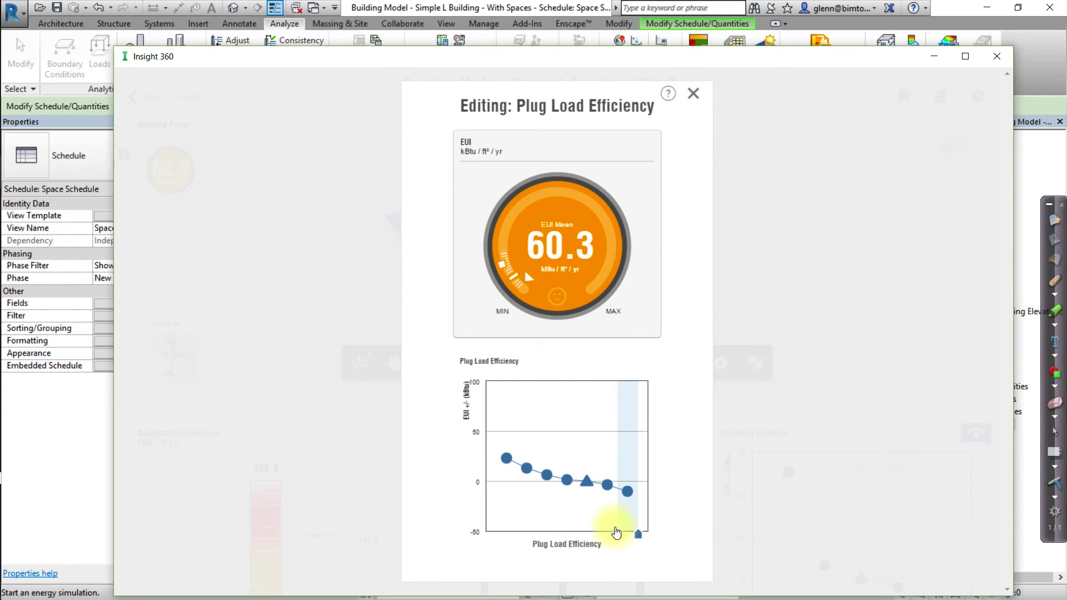
Add a scenario from the current settings and rename it 'Baseline Scenario'.
{"action": "left_click", "coordinate": [693, 94]}
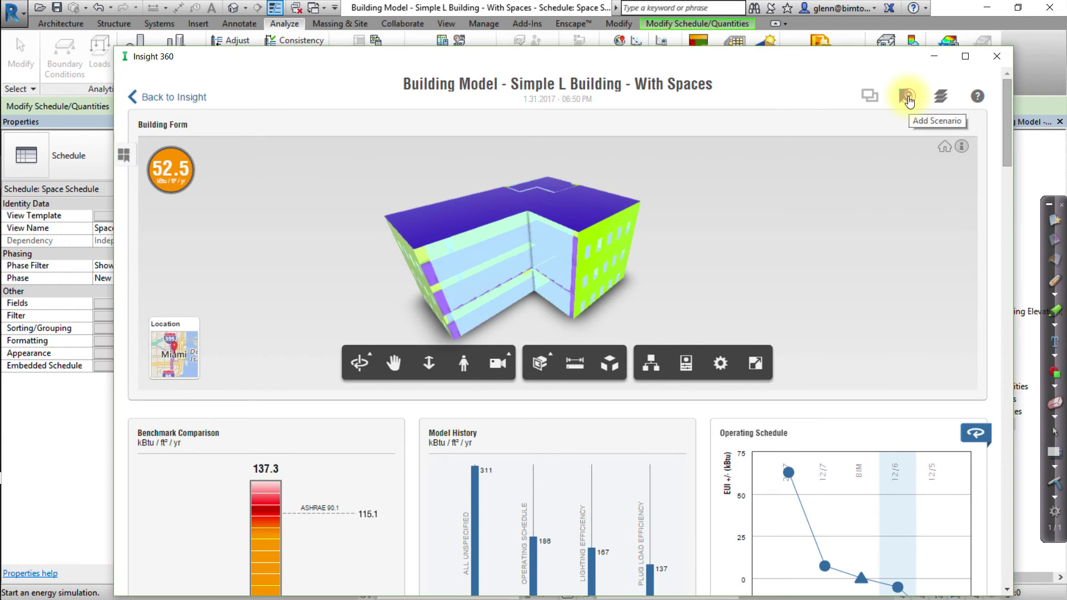
{"action": "left_click", "coordinate": [907, 97]}
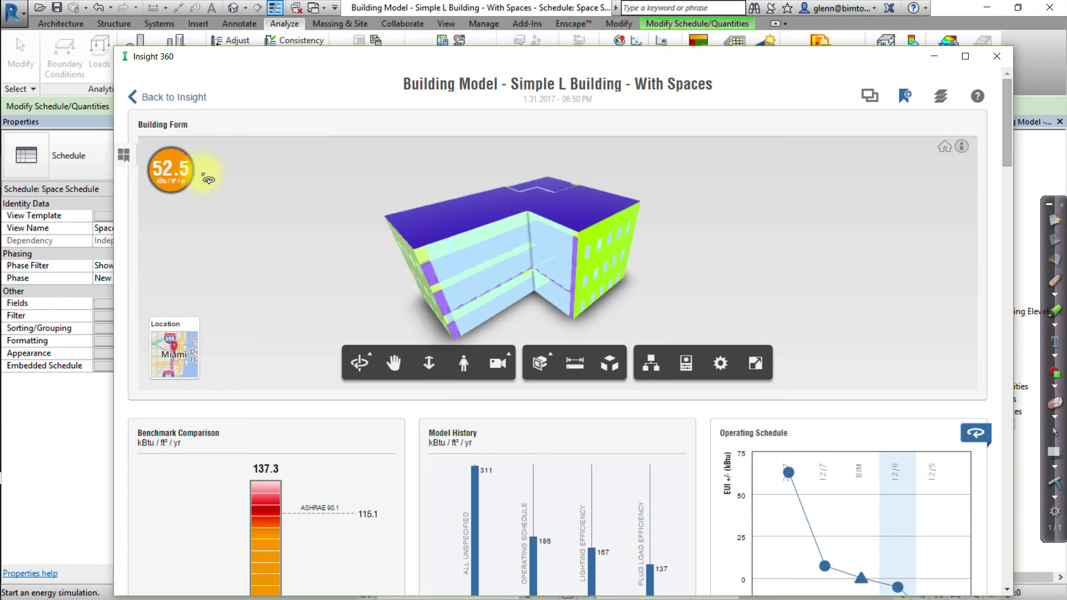
{"action": "left_click", "coordinate": [124, 156]}
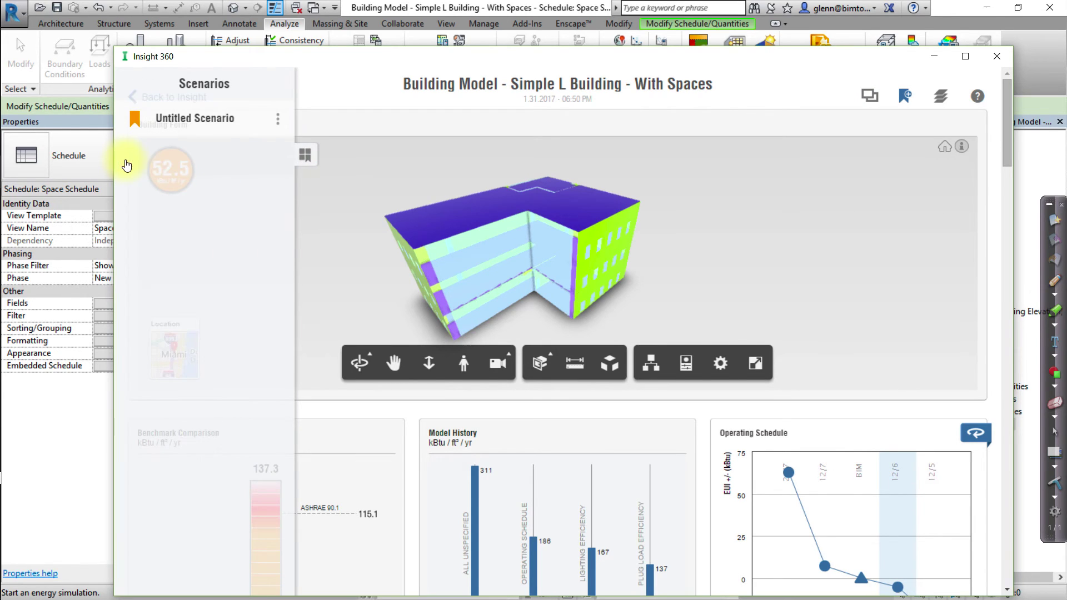
{"action": "left_click", "coordinate": [278, 123]}
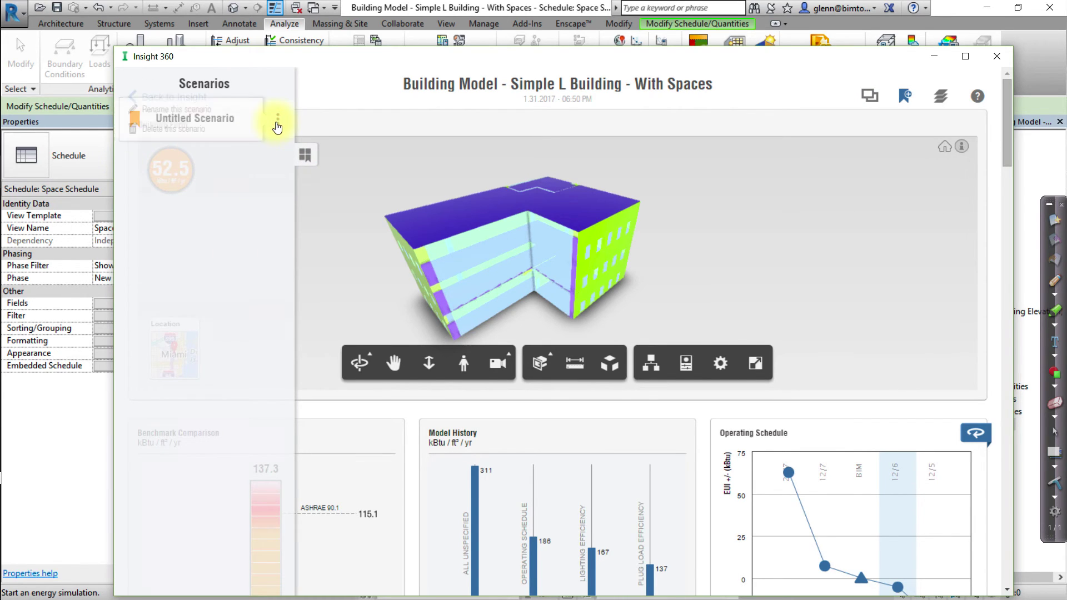
{"action": "left_click", "coordinate": [199, 110]}
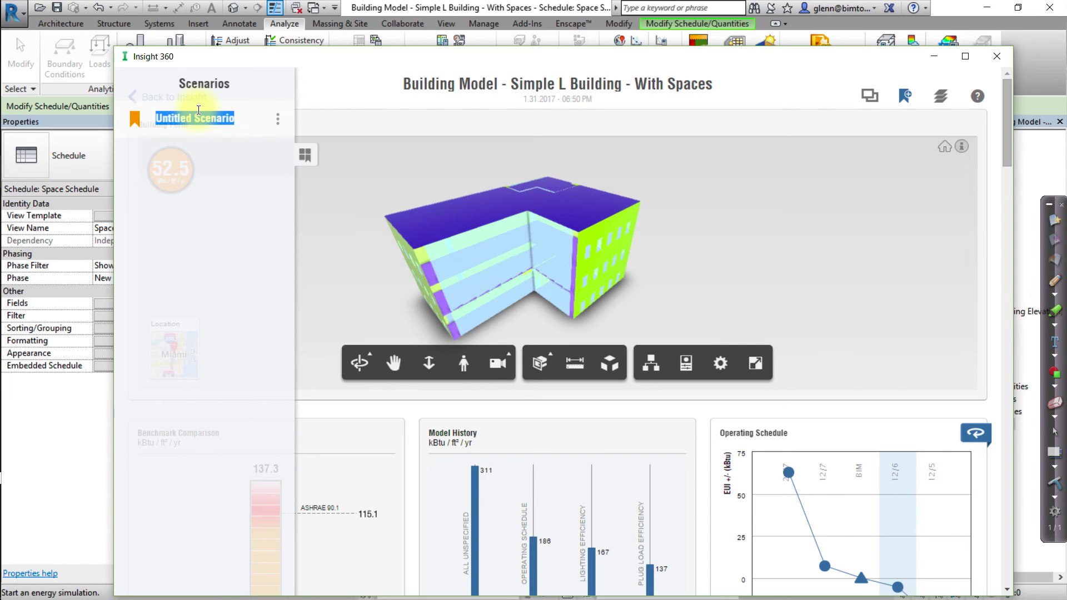
{"action": "type", "text": "Baseli"}
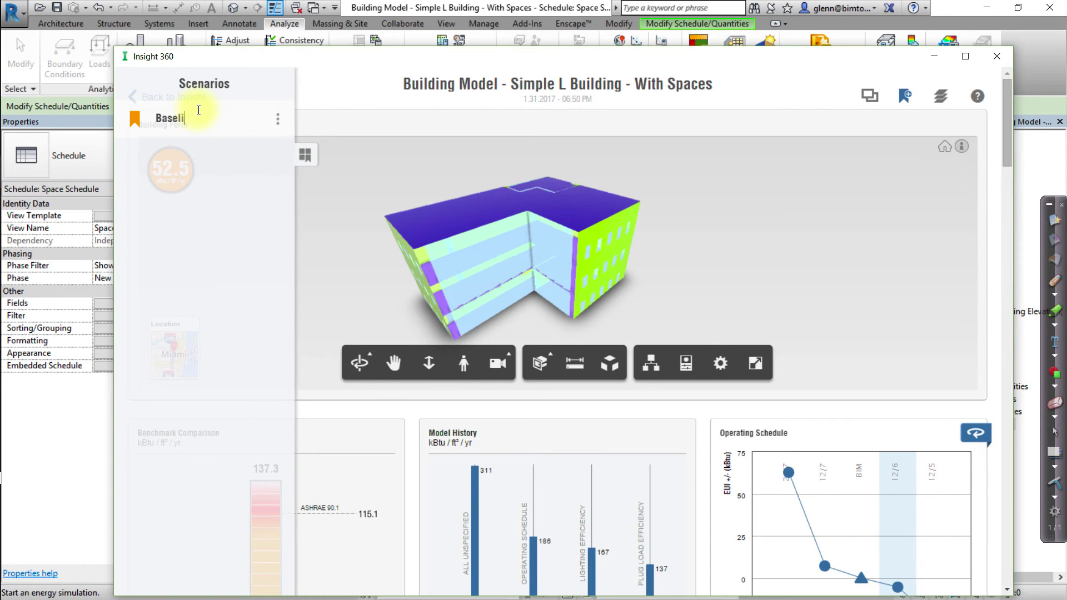
{"action": "type", "text": "ne Scenario"}
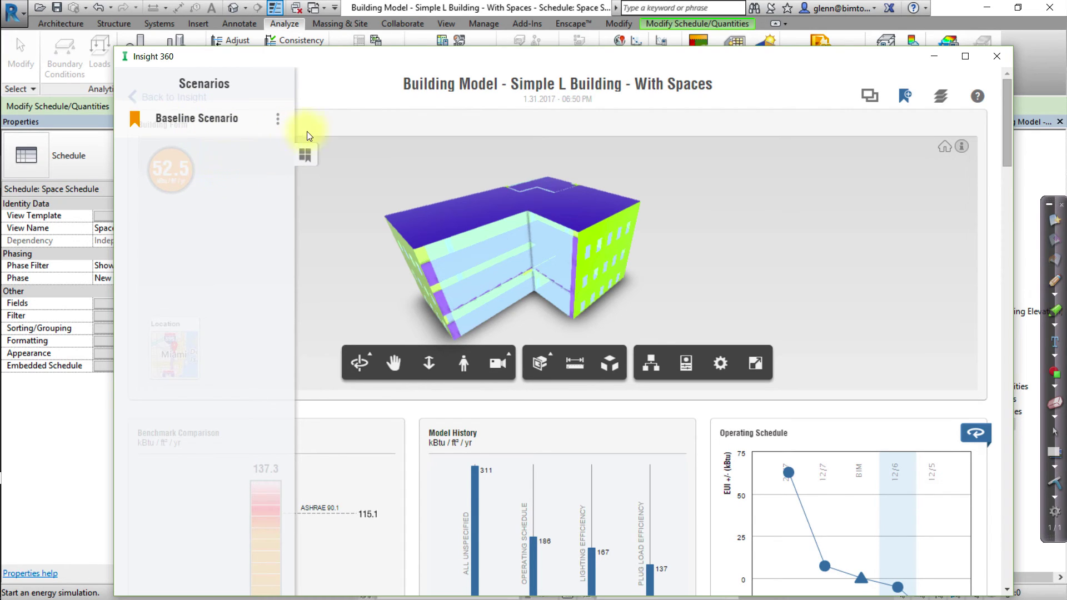
{"action": "left_click", "coordinate": [345, 148]}
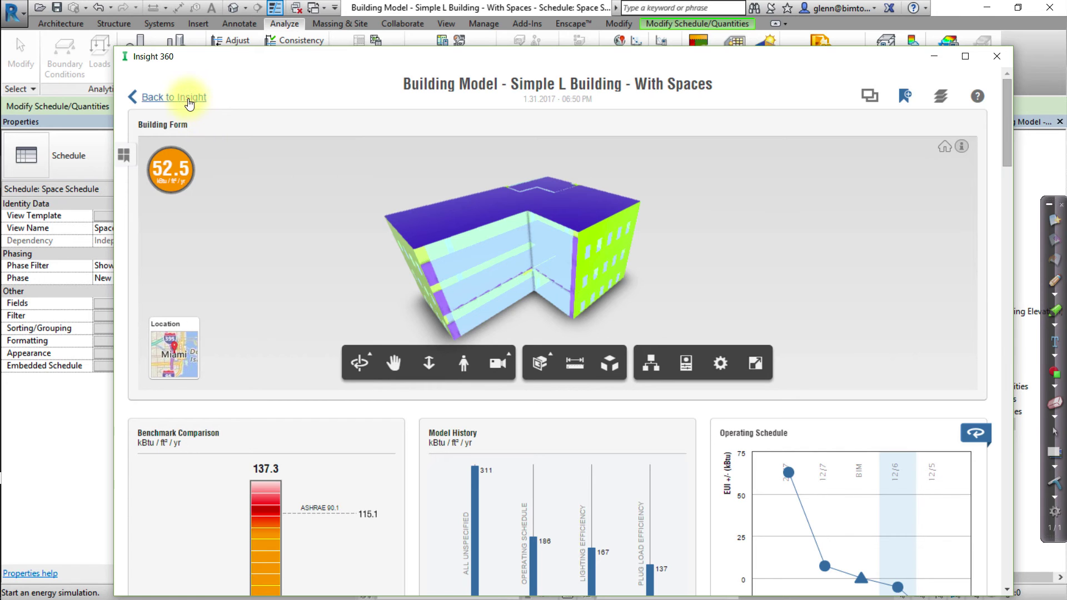
Create a new insight containing the With Rooms and With Spaces models.
{"action": "left_click", "coordinate": [188, 98]}
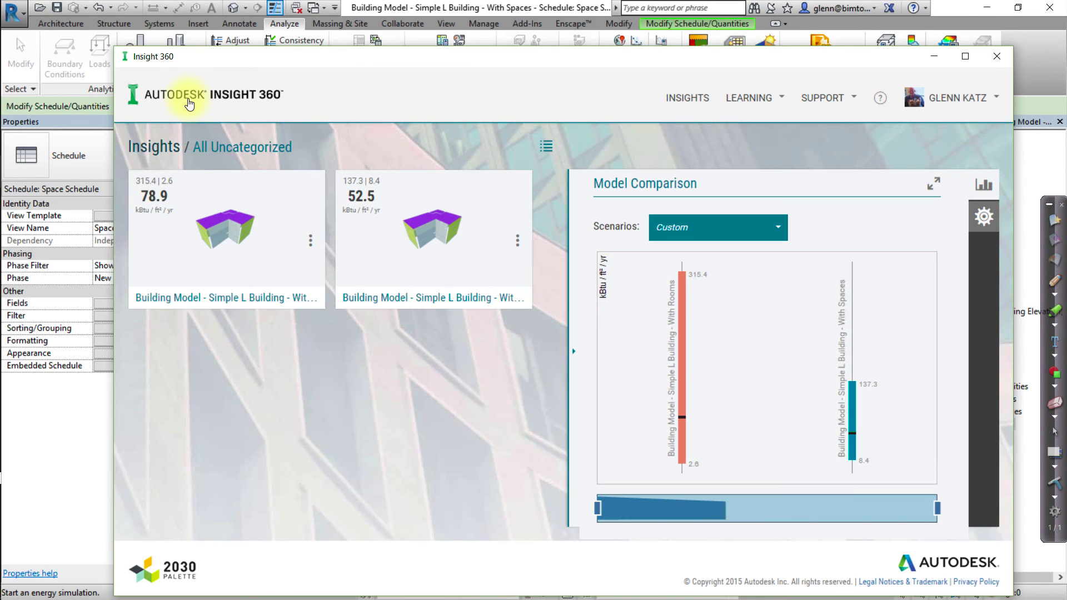
{"action": "left_click", "coordinate": [163, 146]}
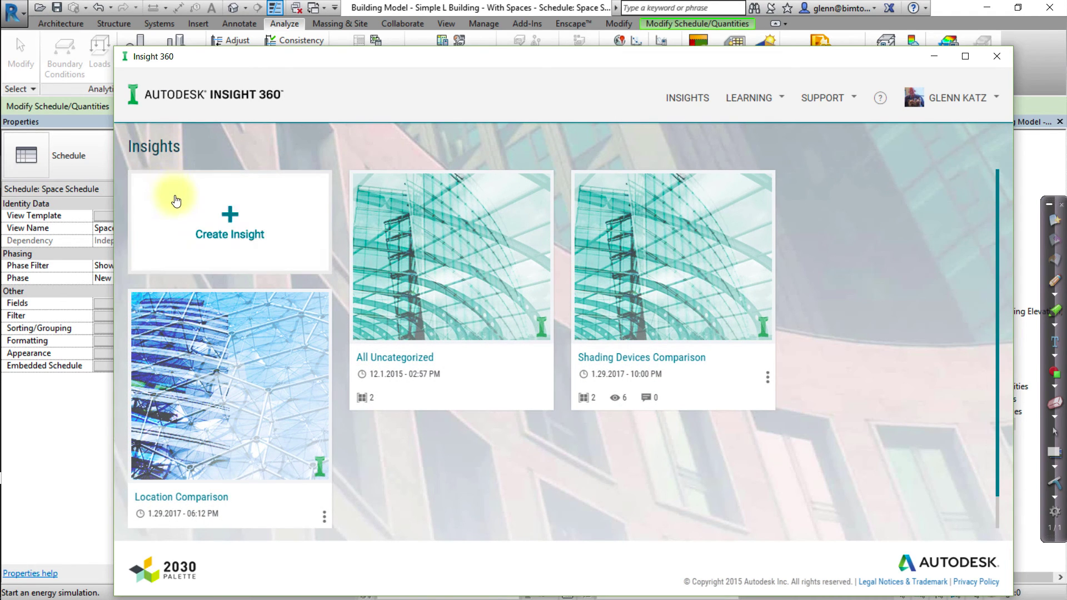
{"action": "left_click", "coordinate": [177, 204]}
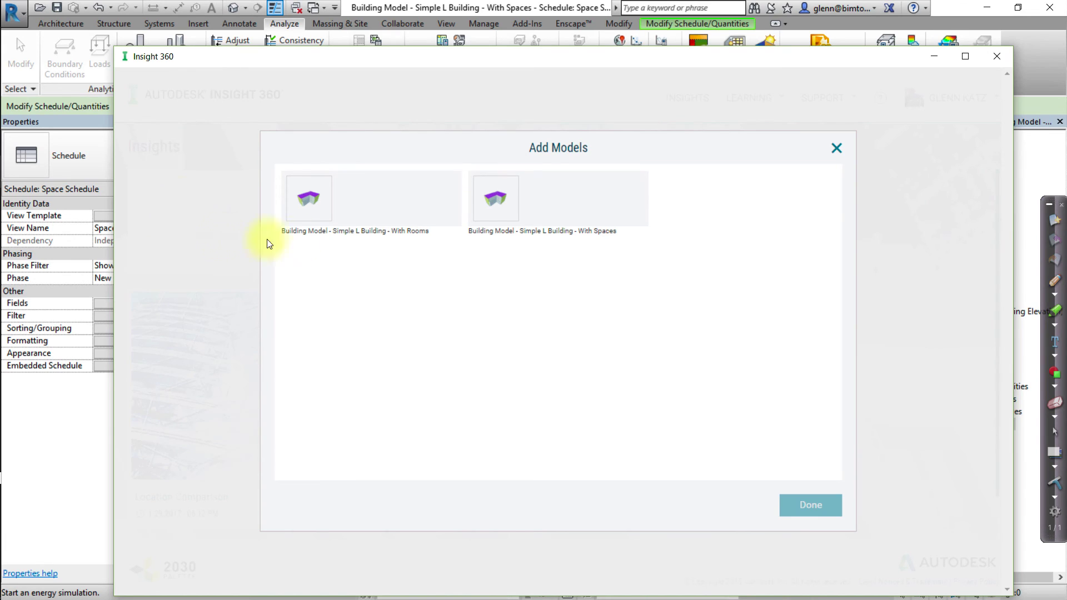
{"action": "left_click", "coordinate": [442, 215]}
{"action": "left_click", "coordinate": [619, 219]}
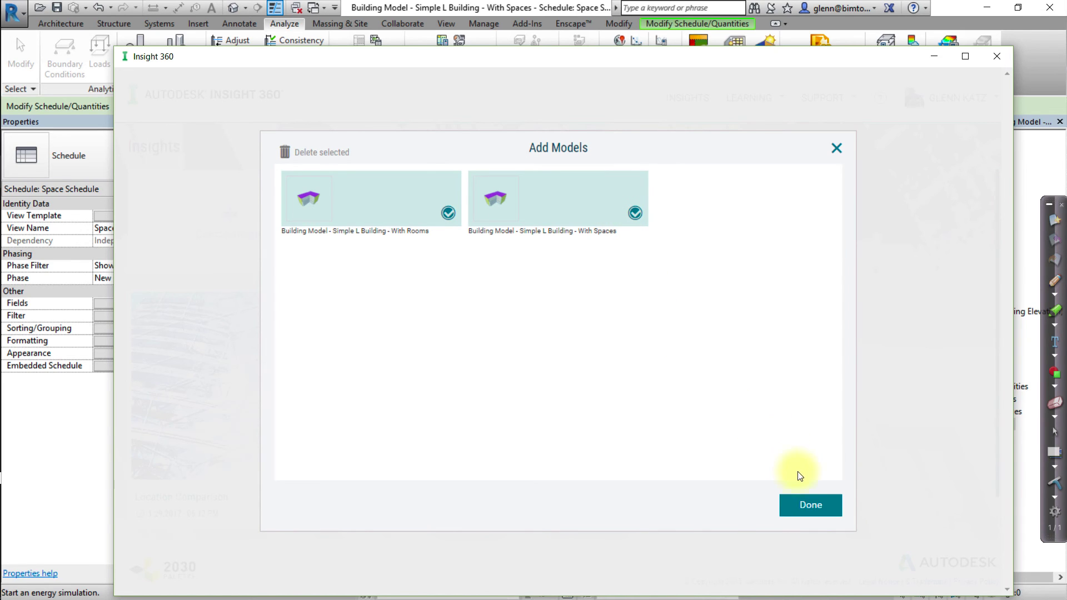
{"action": "left_click", "coordinate": [802, 505]}
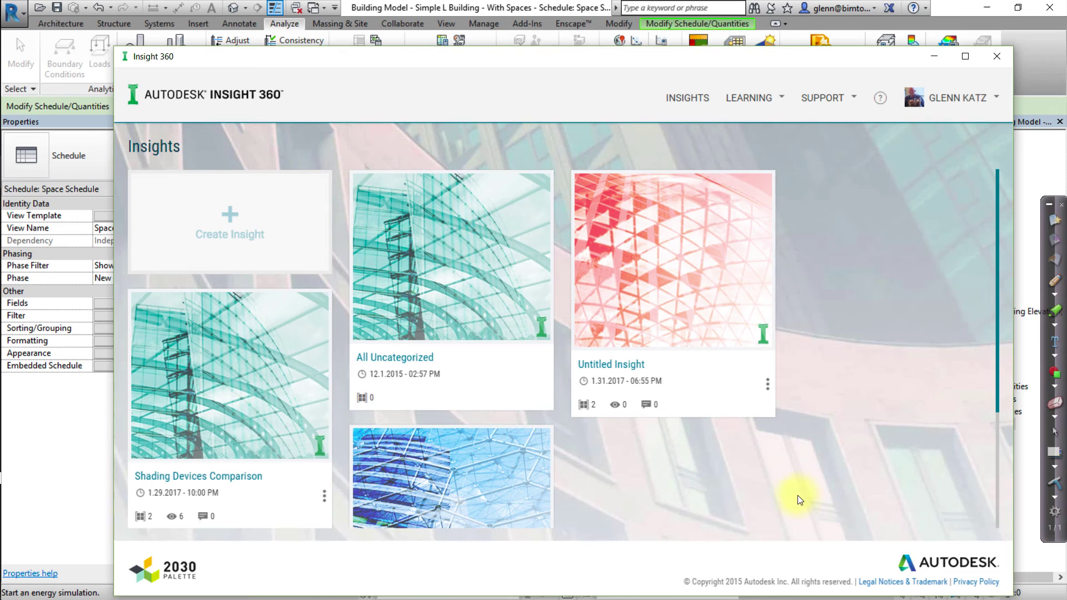
Rename the Untitled Insight to 'Spaces vs Rooms'.
{"action": "left_click", "coordinate": [767, 386]}
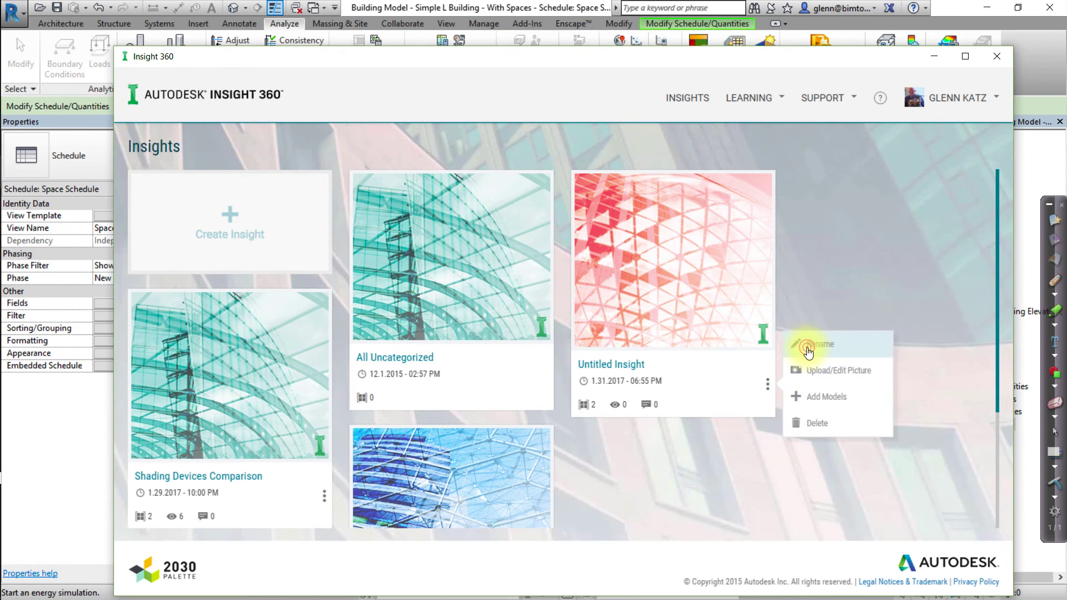
{"action": "left_click", "coordinate": [809, 348]}
{"action": "type", "text": "Spaces vs"}
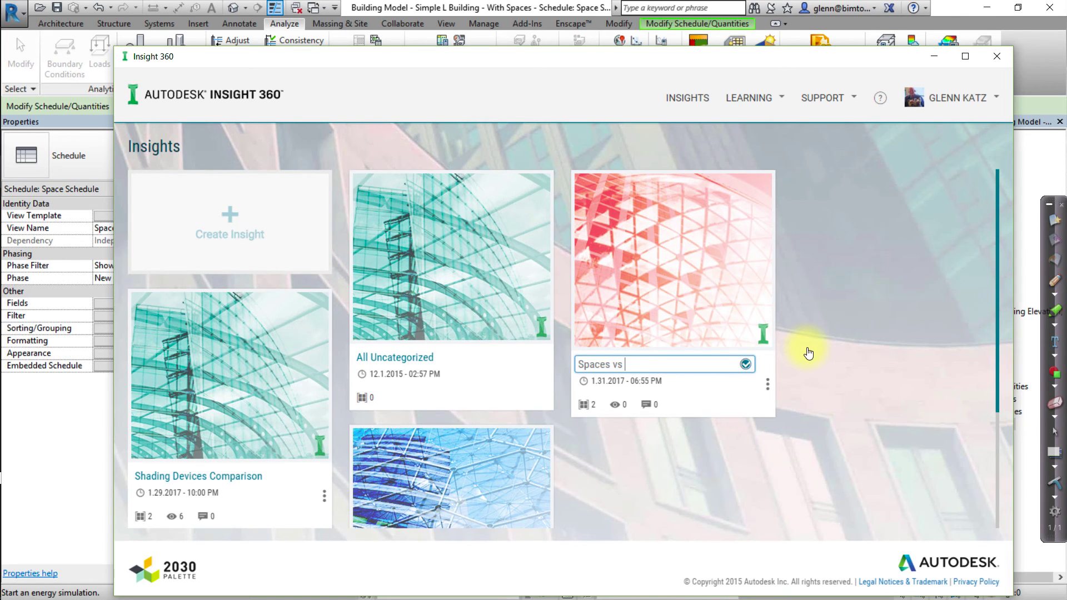
{"action": "type", "text": " Rooms"}
{"action": "key", "text": "Return"}
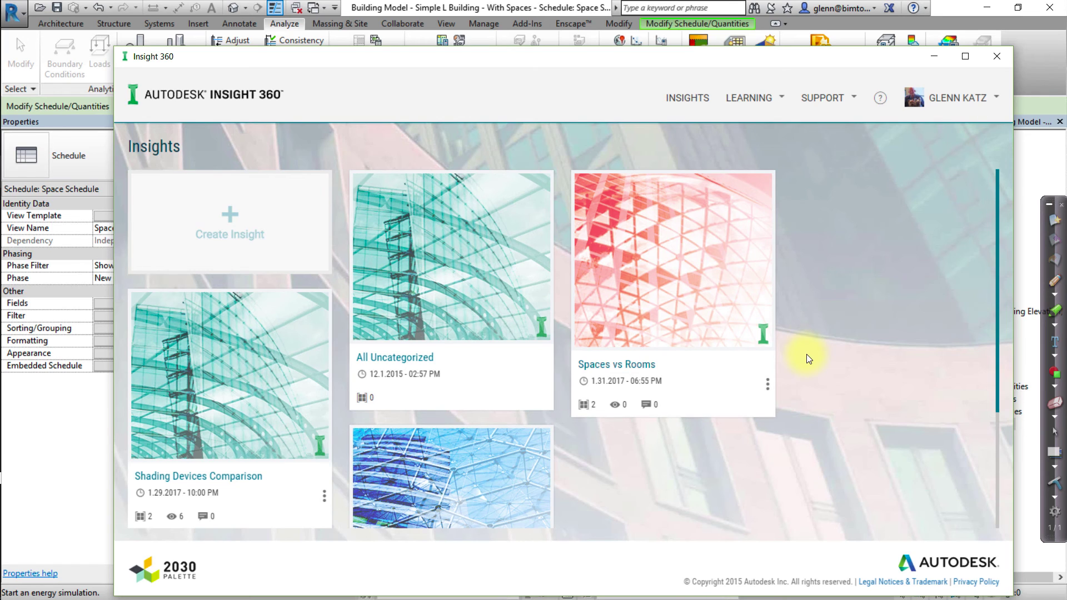
Compare both models under Baseline Scenario: With Rooms 15.6 vs With Spaces 15.8 USD/m²/yr.
{"action": "left_click", "coordinate": [706, 310]}
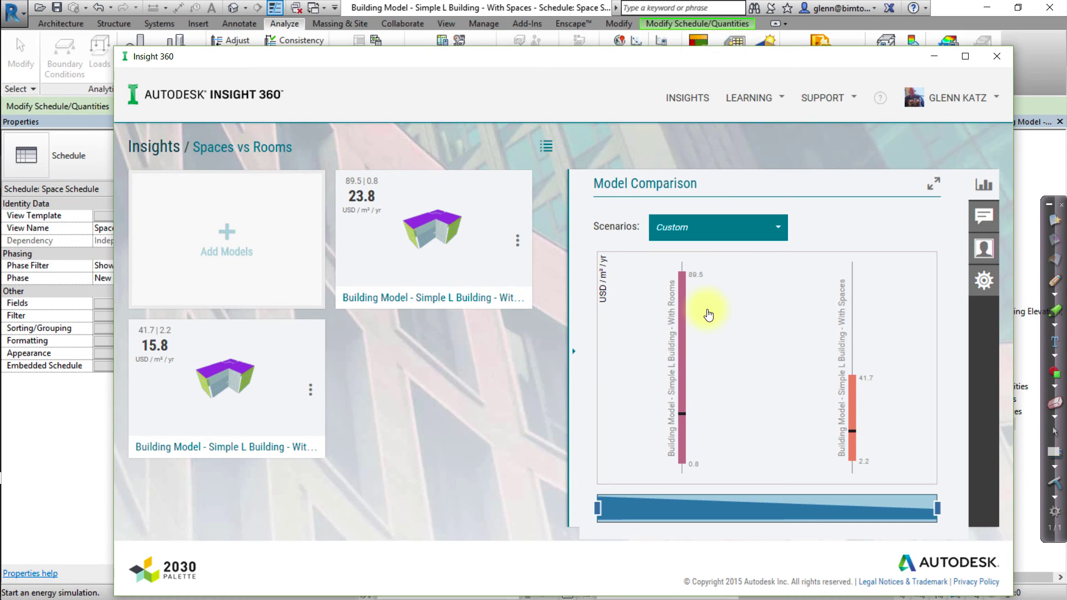
{"action": "left_click", "coordinate": [702, 225]}
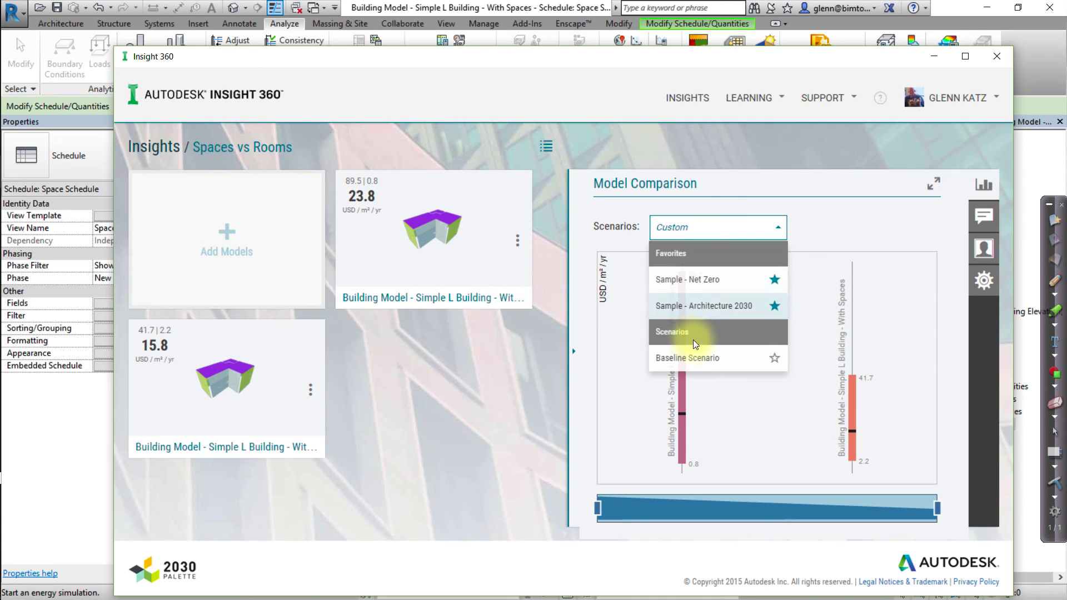
{"action": "left_click", "coordinate": [693, 354]}
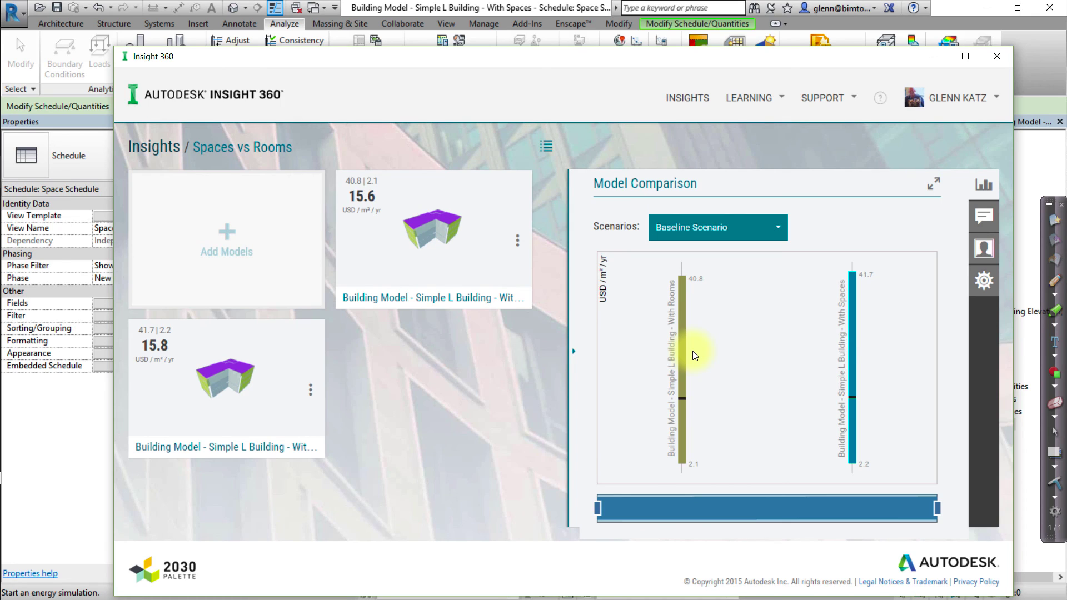
{"action": "mouse_move", "coordinate": [686, 355]}
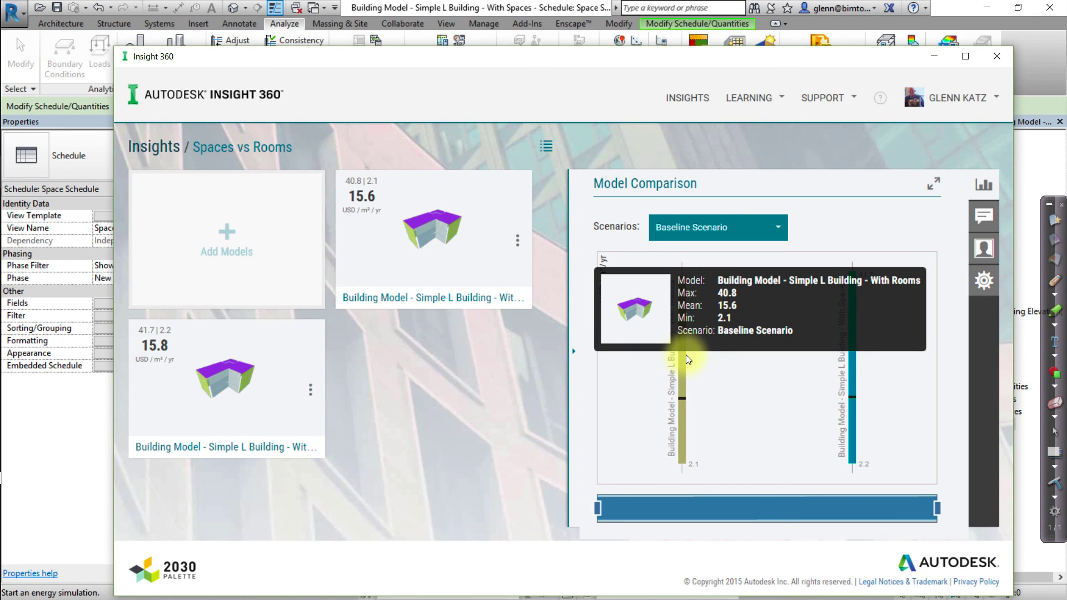
{"action": "mouse_move", "coordinate": [853, 378]}
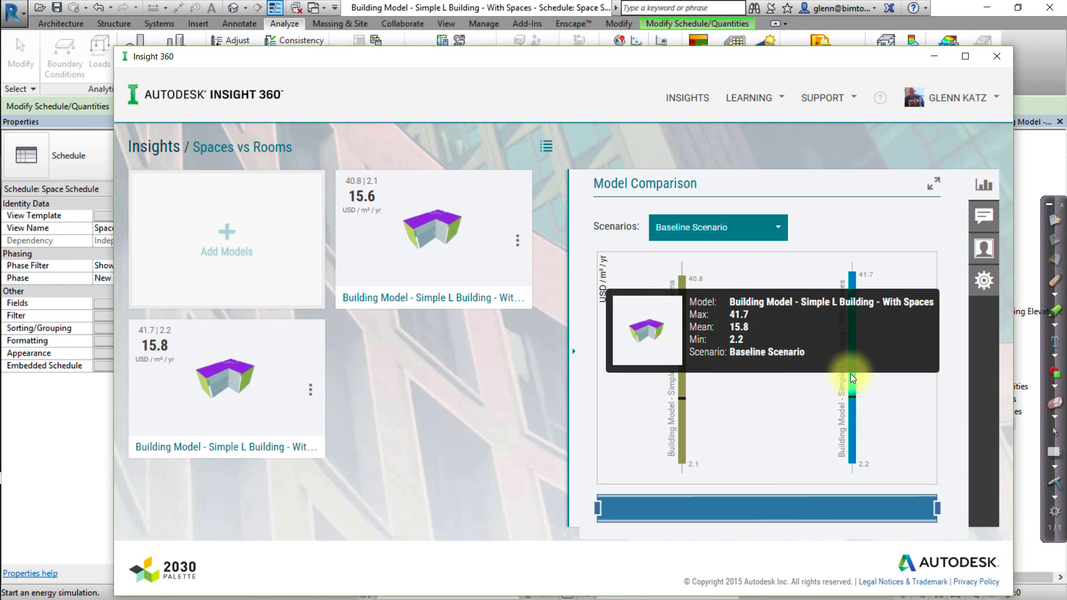